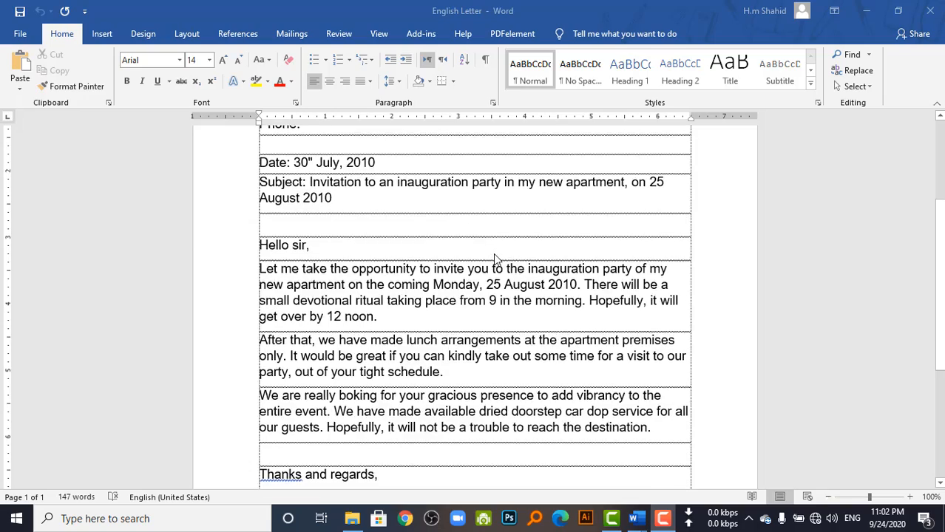
Look through the English Letter invitation, from the recipient fields Name to Phone down through the body paragraphs.
scroll(496, 259, "up", 6)
scroll(495, 260, "down", 1)
scroll(495, 260, "up", 2)
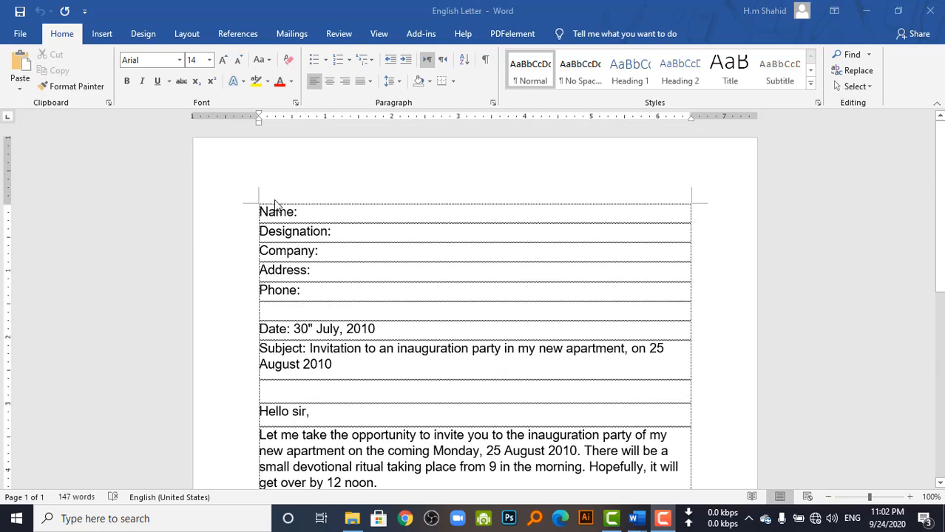
scroll(481, 302, "down", 3)
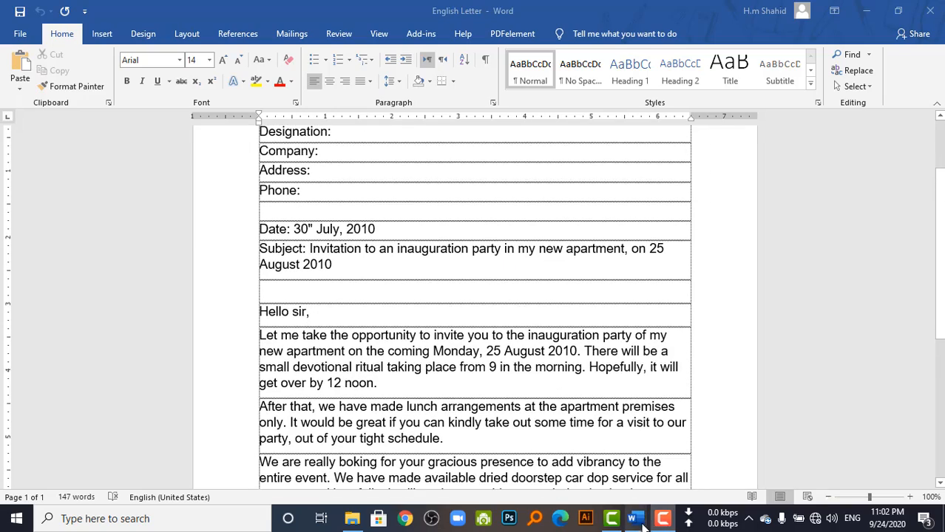
mouse_move(636, 521)
left_click(702, 443)
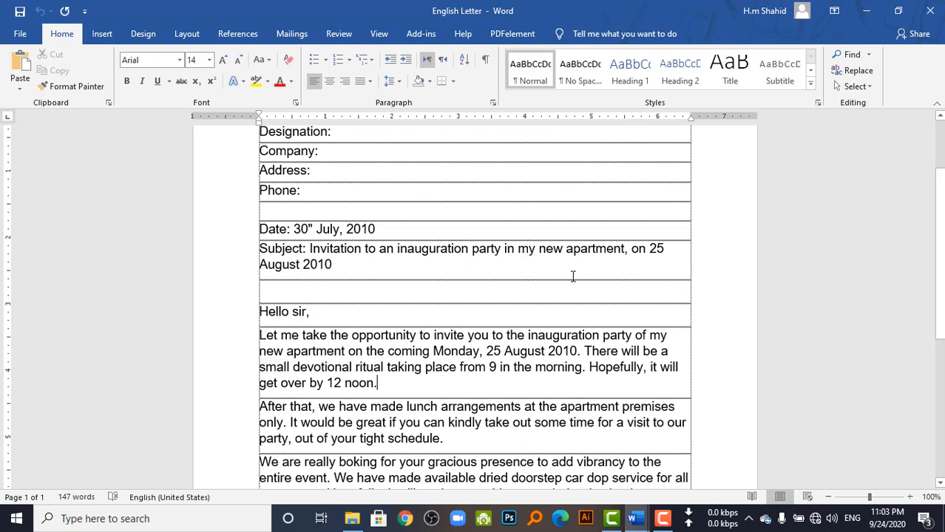
scroll(408, 278, "up", 3)
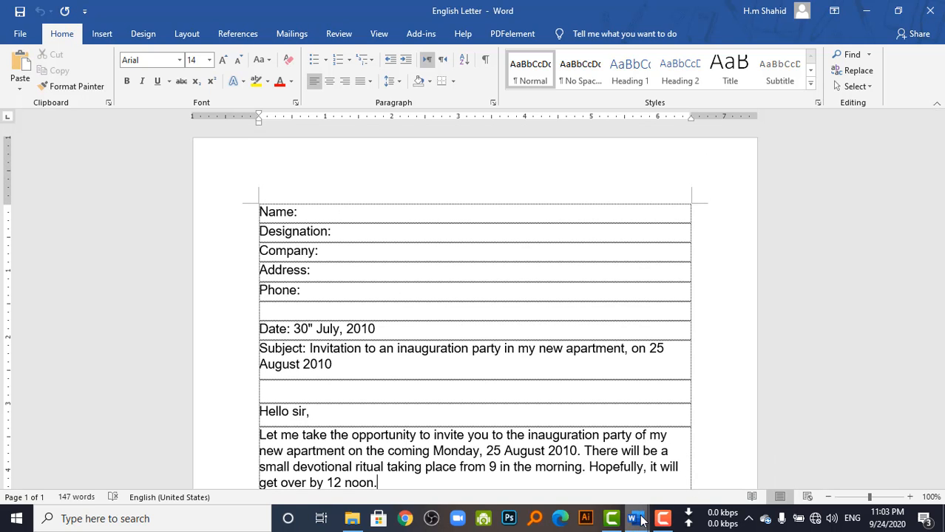
Switch to the Table-01 document and examine its header row and each column from Name to Address.
mouse_move(634, 519)
left_click(559, 454)
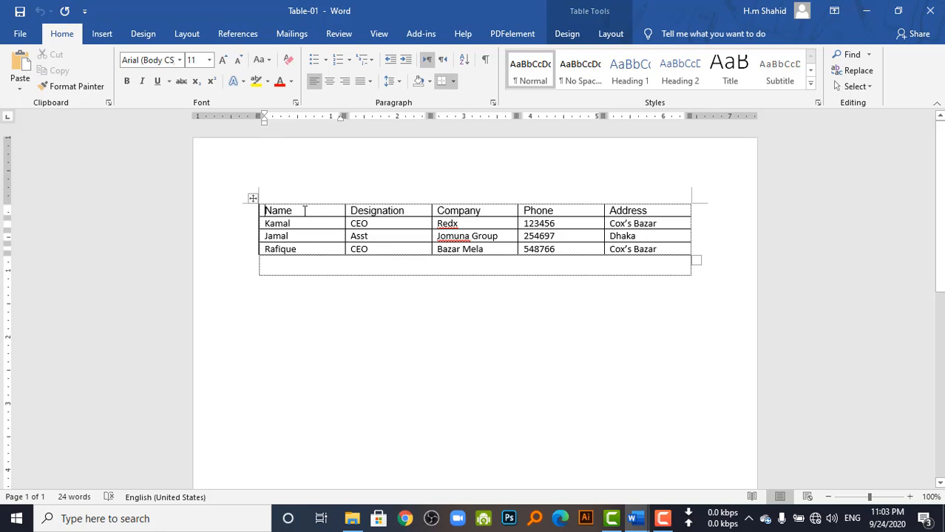
left_click_drag(310, 212, 651, 214)
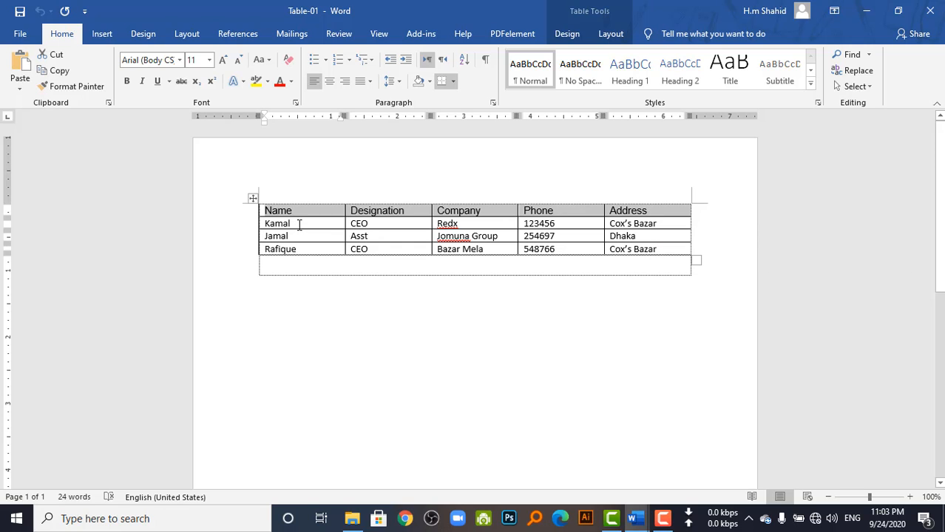
left_click(299, 225)
left_click(299, 202)
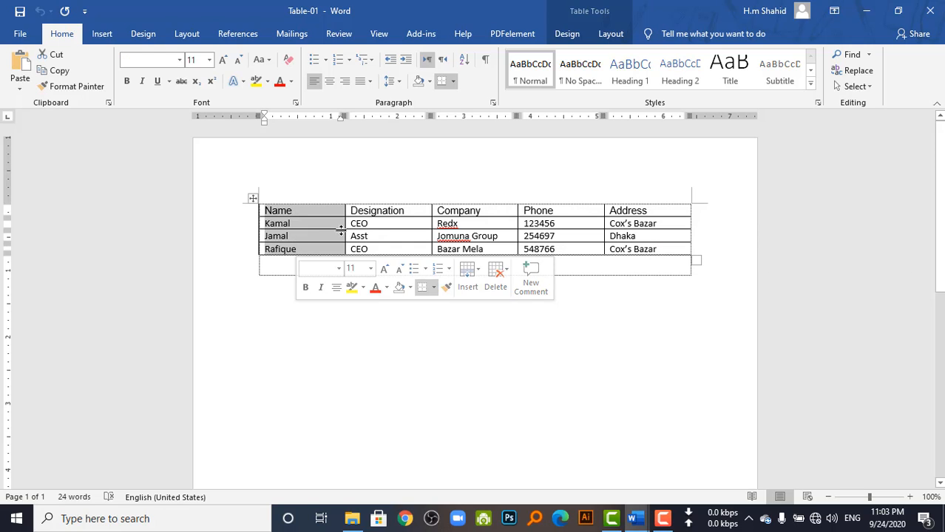
left_click(385, 202)
left_click(480, 203)
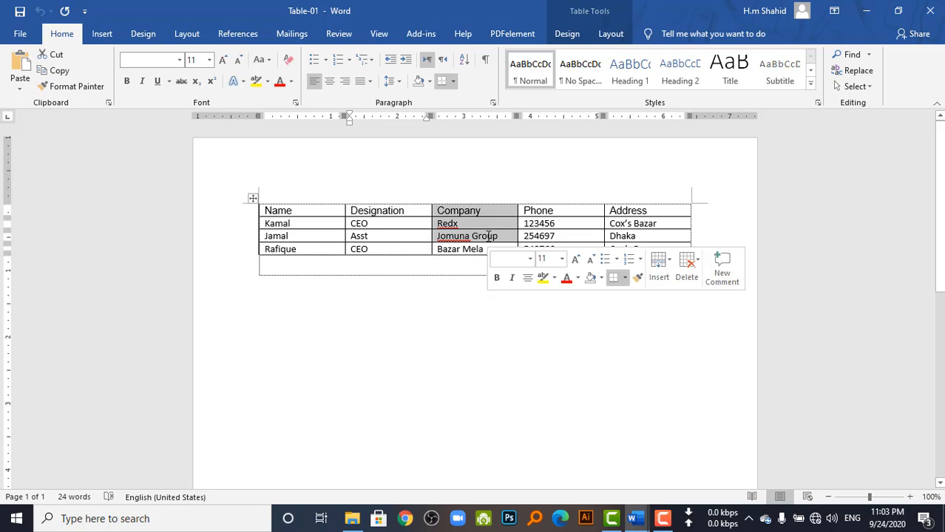
left_click_drag(543, 211, 565, 238)
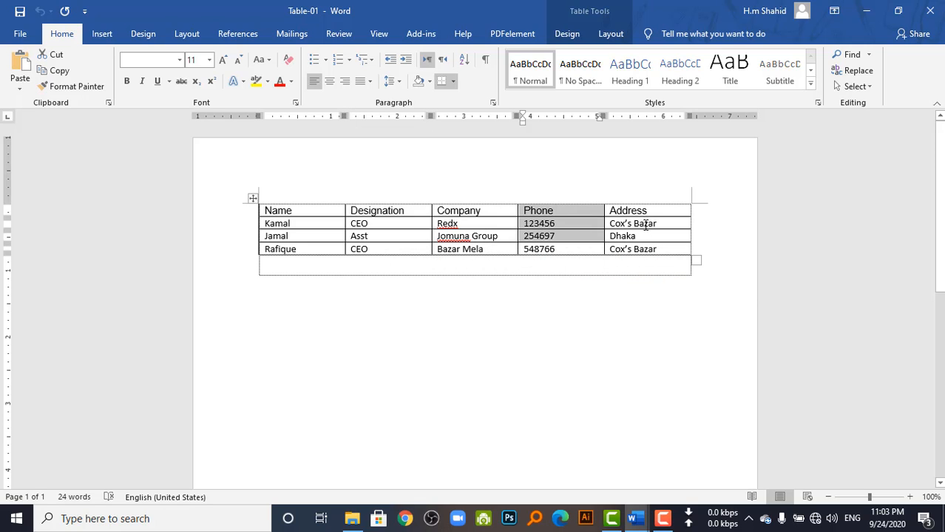
left_click_drag(629, 210, 629, 236)
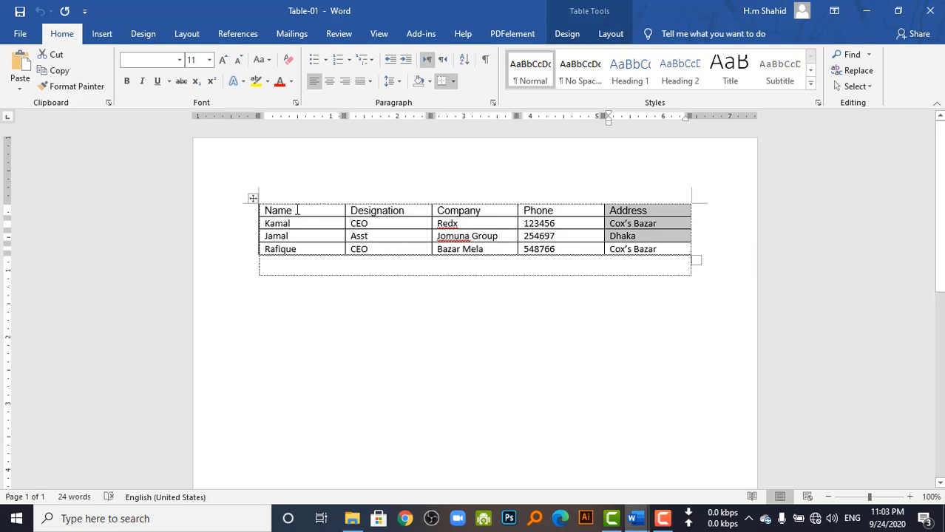
Go through the table's header cells one by one, from Name to Address, and the entries under Name.
left_click_drag(296, 210, 305, 228)
left_click(392, 223)
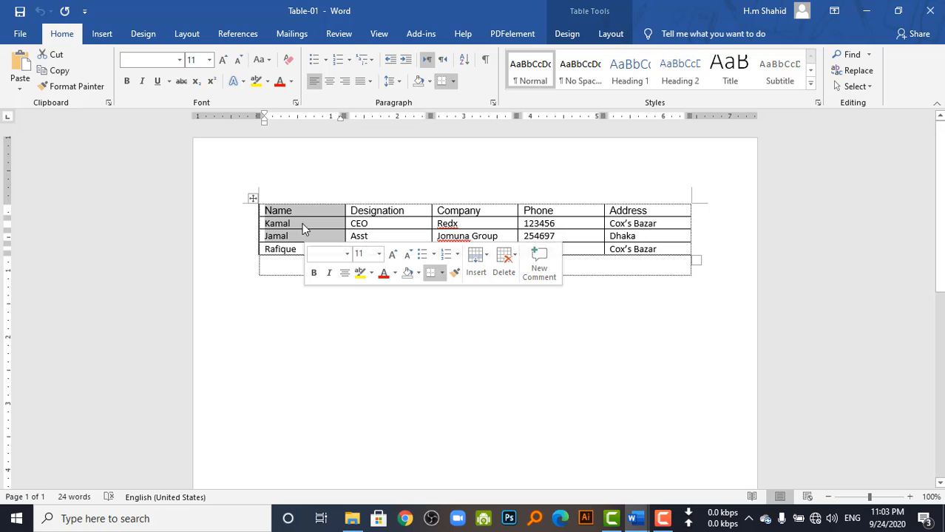
left_click(302, 209)
left_click(406, 211)
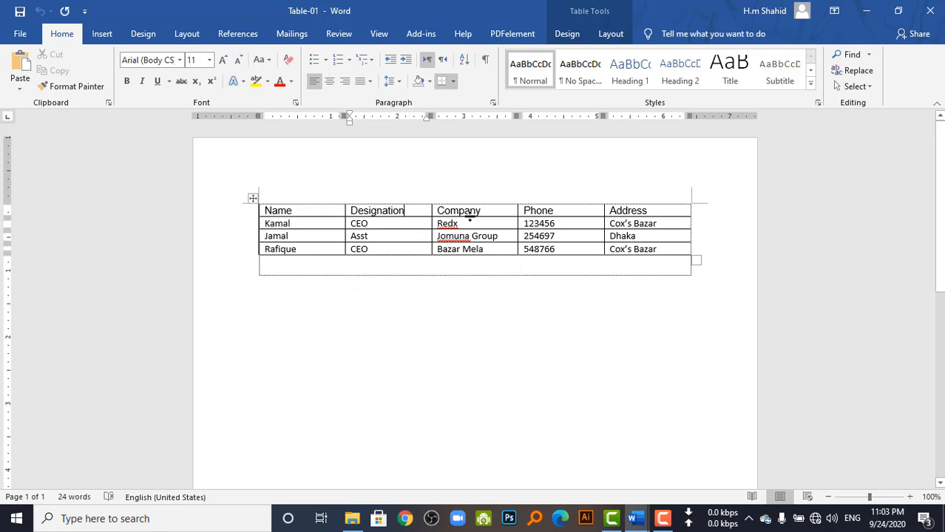
left_click(496, 212)
left_click(556, 211)
left_click(649, 212)
left_click_drag(294, 228, 301, 247)
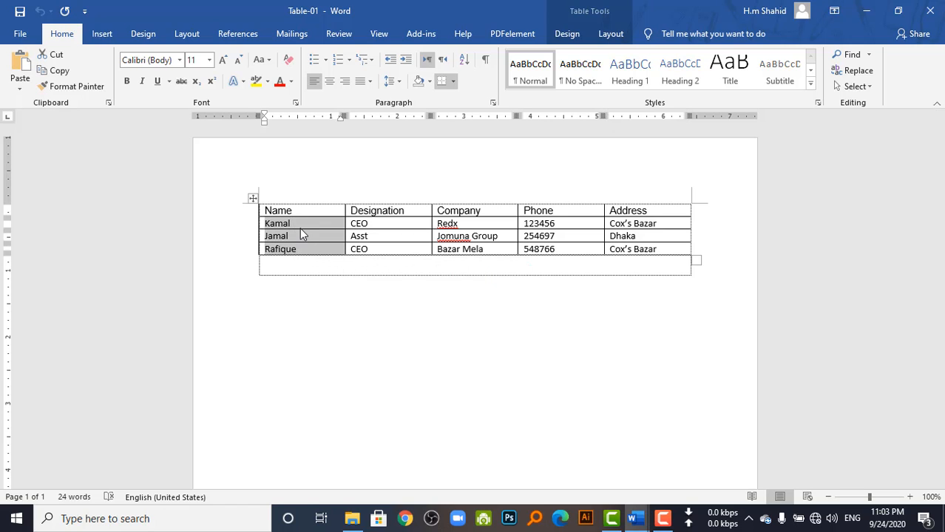
left_click(297, 234)
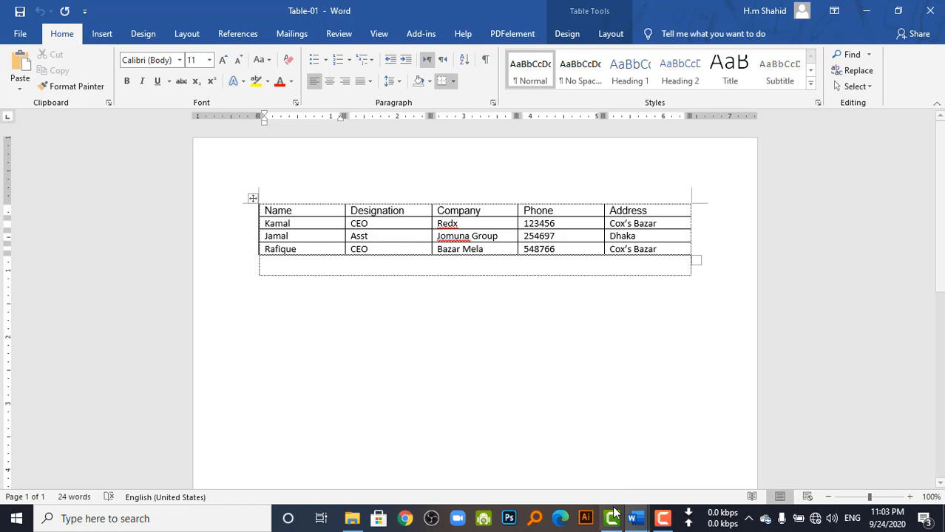
Switch back to the English Letter document and compare its recipient fields and text with the table's headings.
mouse_move(634, 518)
left_click(668, 427)
scroll(340, 250, "down", 4)
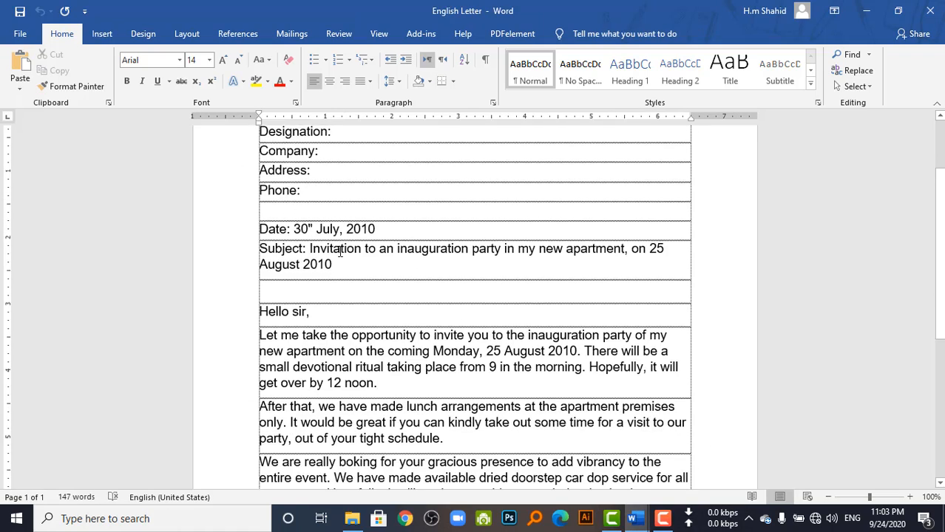
scroll(344, 252, "up", 4)
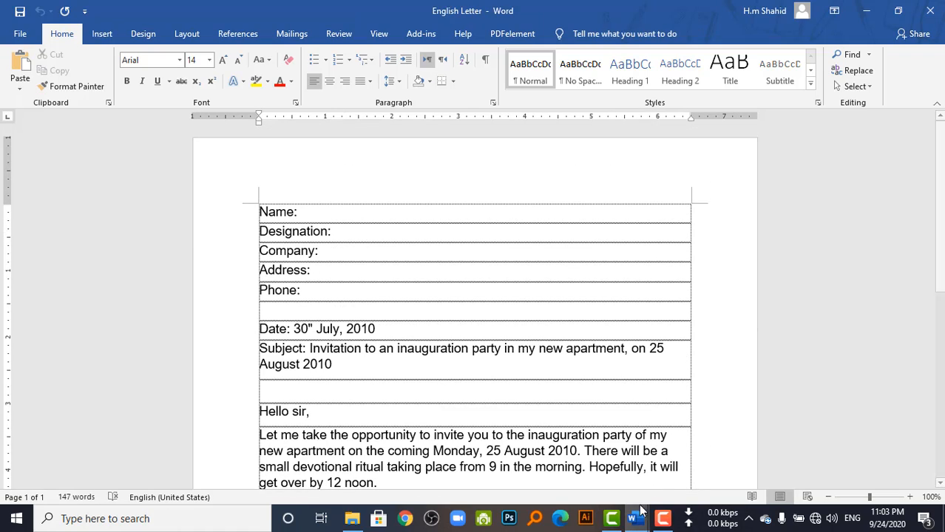
Switch to the Table-01 document and shade the table's header row, Name to Address, in standard yellow.
mouse_move(635, 518)
left_click(558, 453)
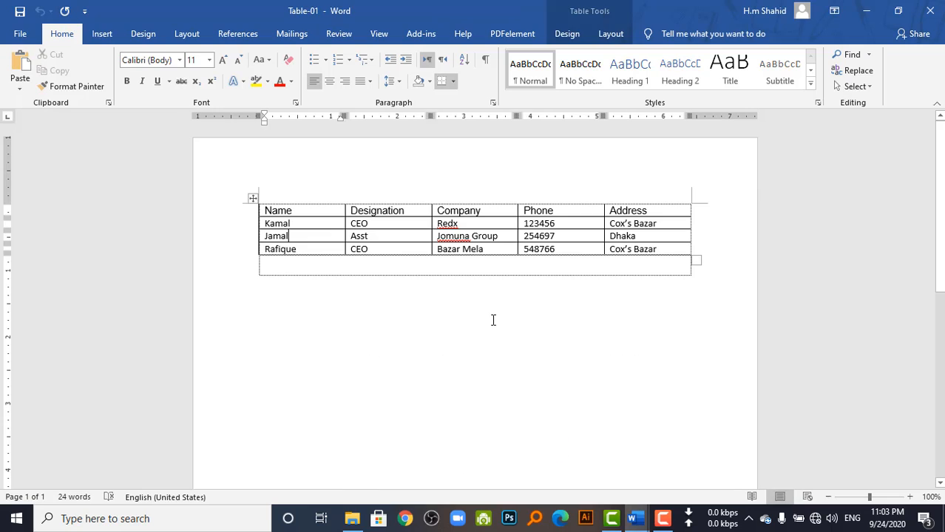
left_click(387, 223)
left_click_drag(270, 211, 651, 210)
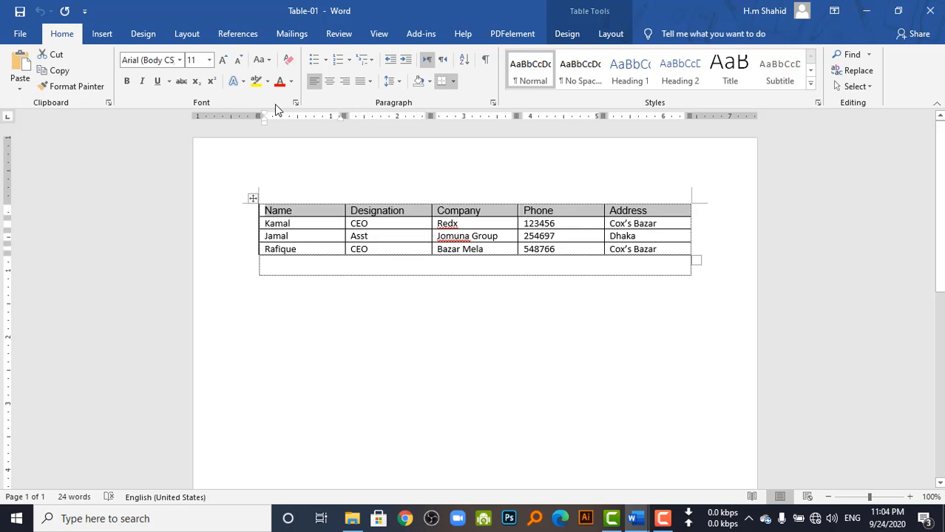
left_click(429, 81)
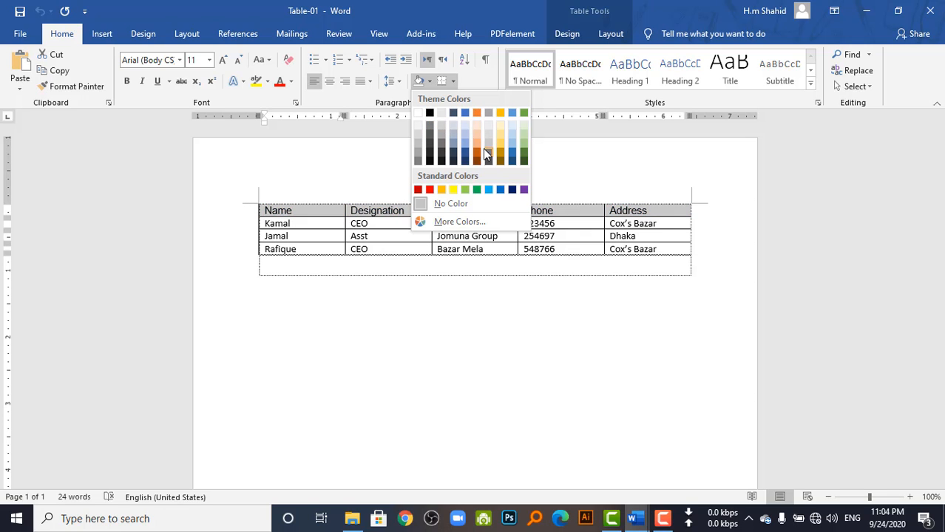
left_click(452, 189)
left_click(366, 249)
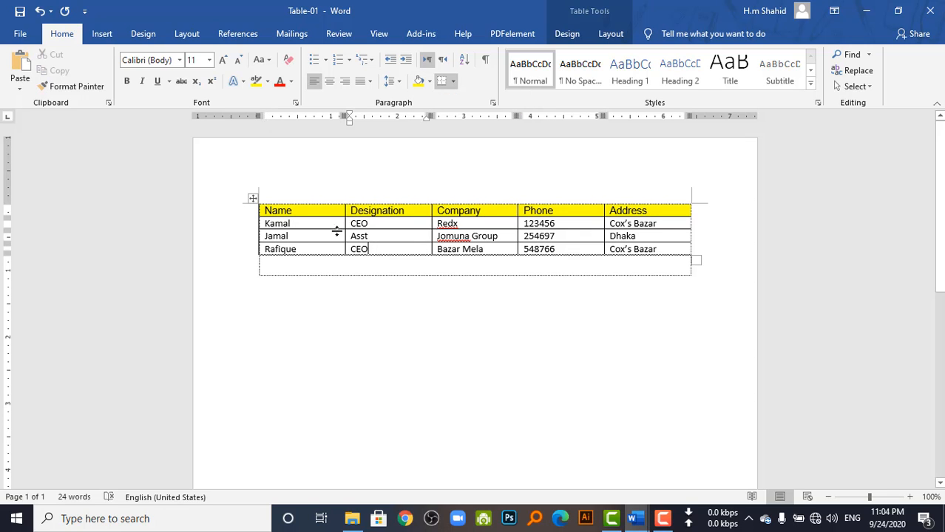
Examine the wording of the yellow header cells, especially the Name and Designation headings.
left_click_drag(268, 211, 659, 208)
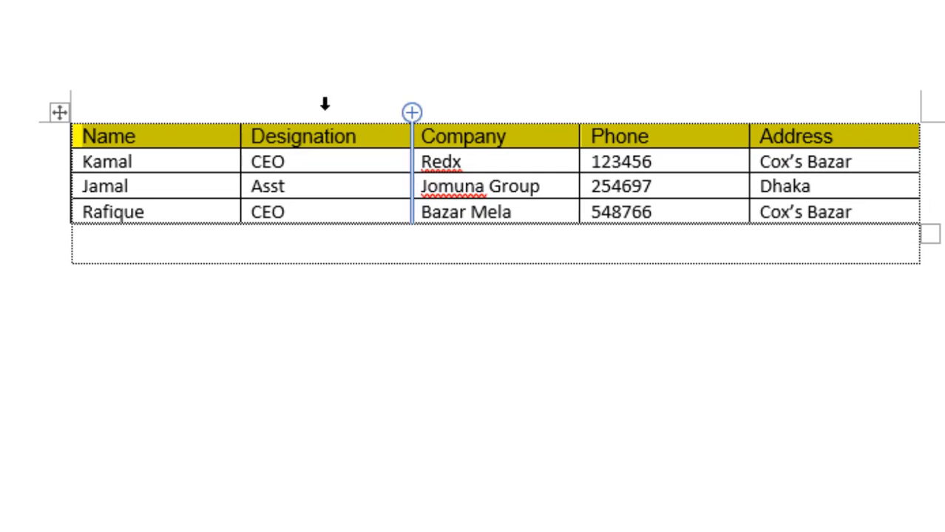
left_click(127, 163)
left_click_drag(94, 136, 152, 127)
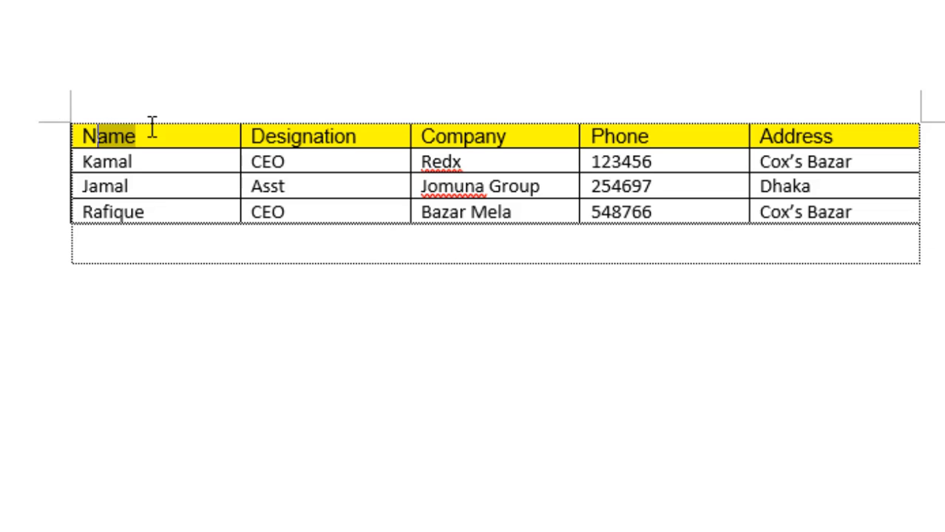
left_click(105, 161)
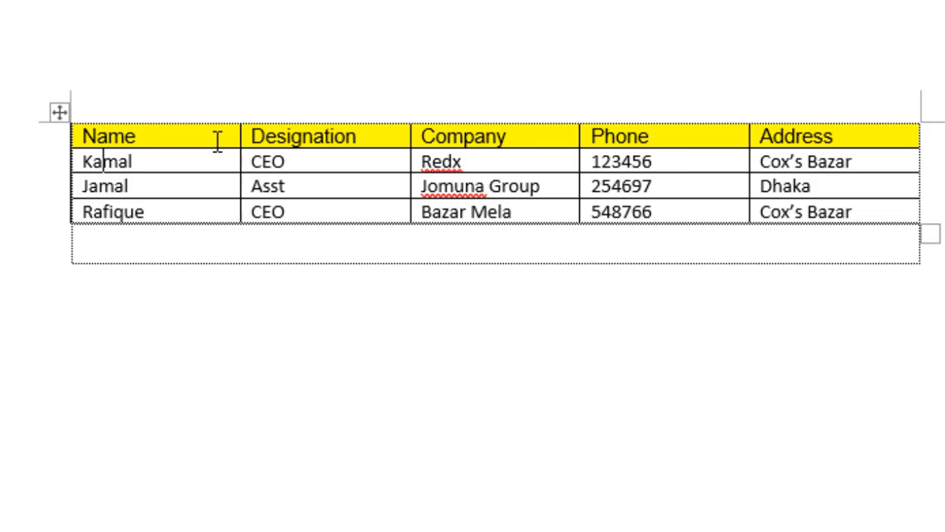
left_click(249, 121)
left_click(157, 136)
left_click(303, 133)
double_click(277, 127)
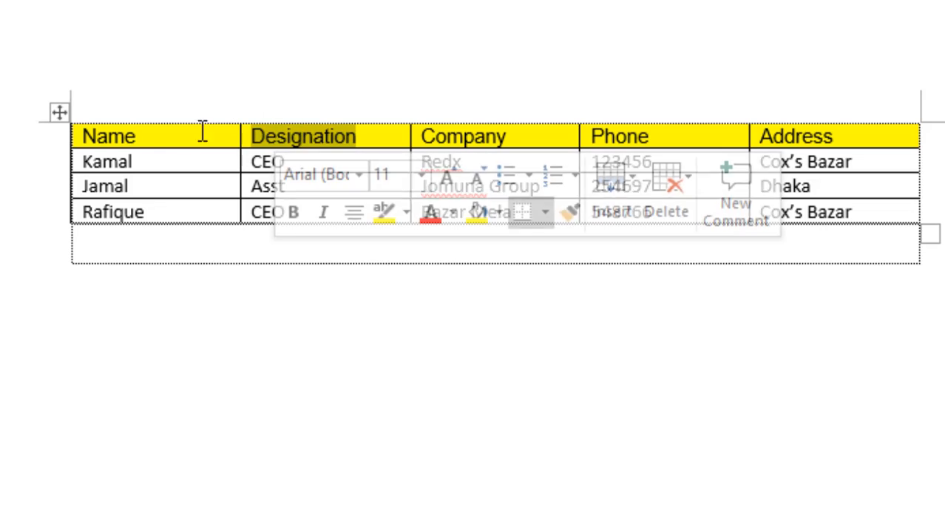
left_click(136, 137)
left_click_drag(154, 139, 82, 138)
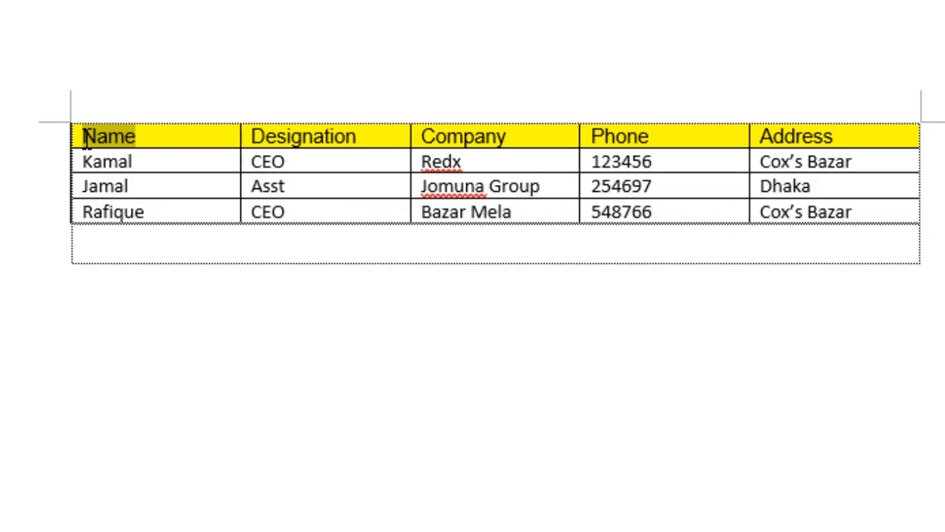
left_click(161, 302)
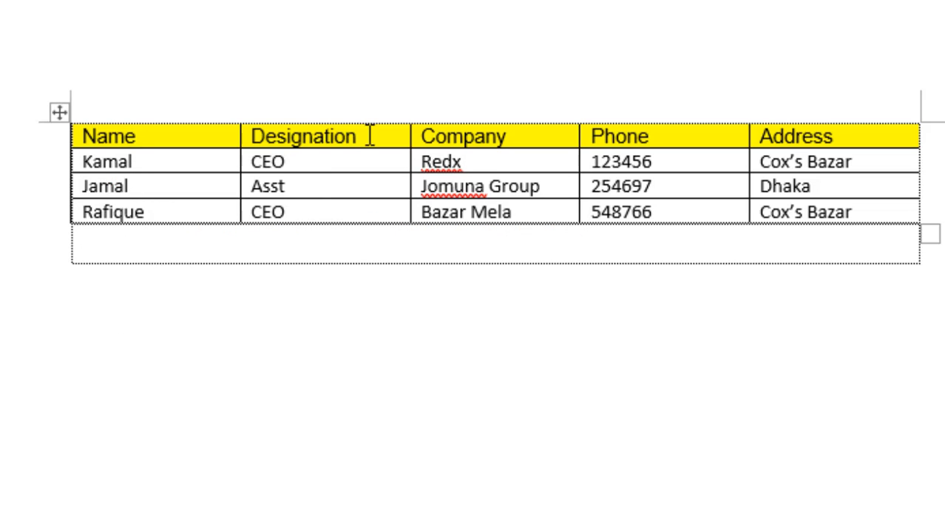
left_click_drag(358, 136, 253, 136)
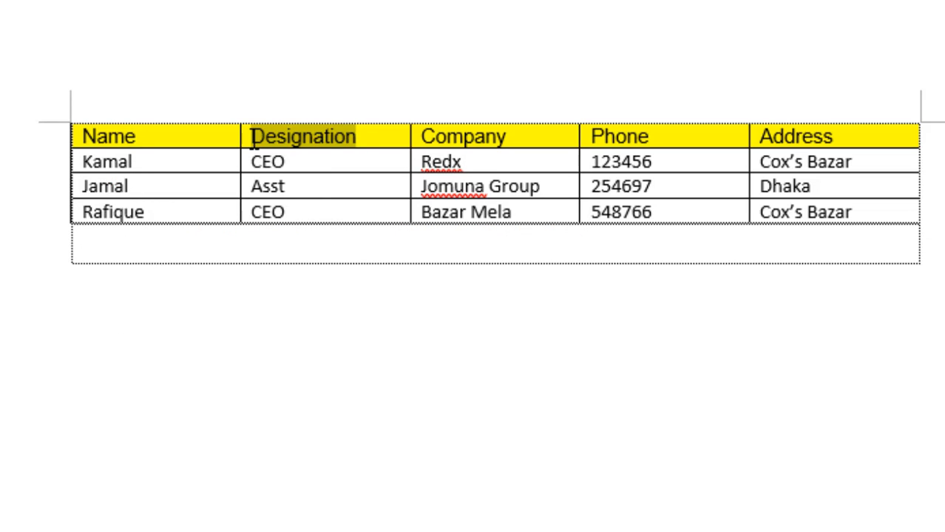
Review the records beneath the header row, checking the Name, Designation and Company columns in turn.
left_click(164, 191)
left_click_drag(312, 172, 314, 266)
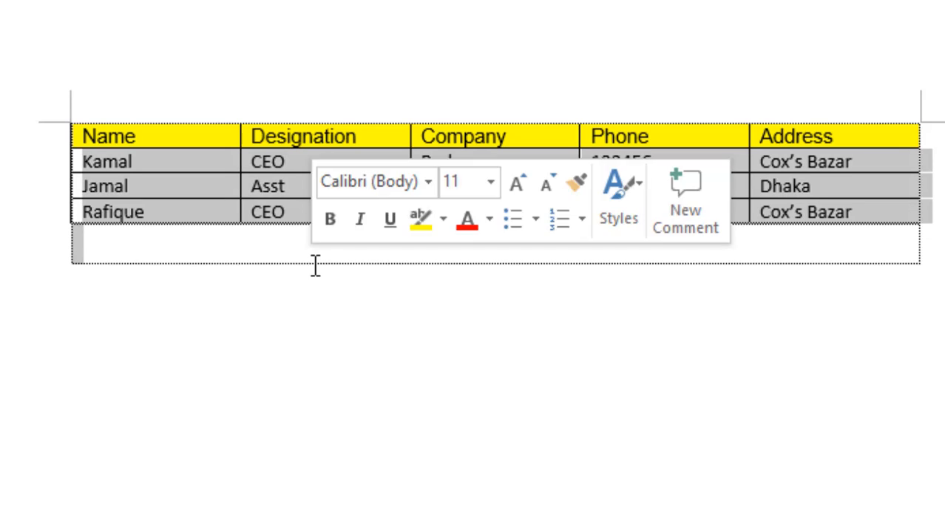
left_click(142, 161)
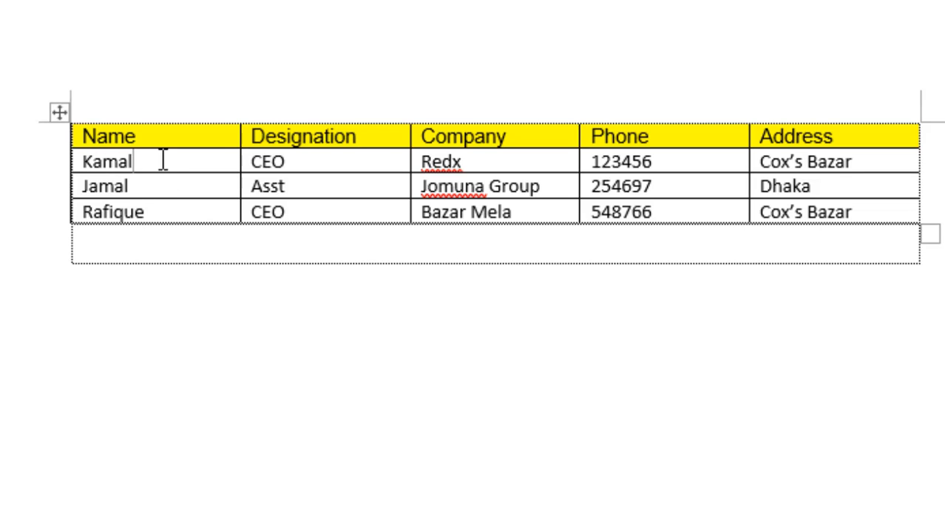
left_click_drag(96, 136, 618, 142)
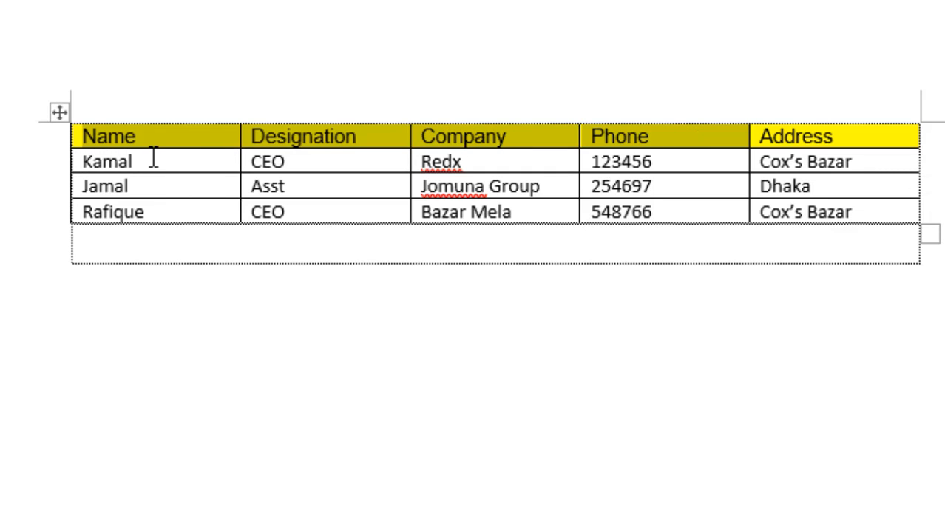
left_click_drag(153, 159, 164, 213)
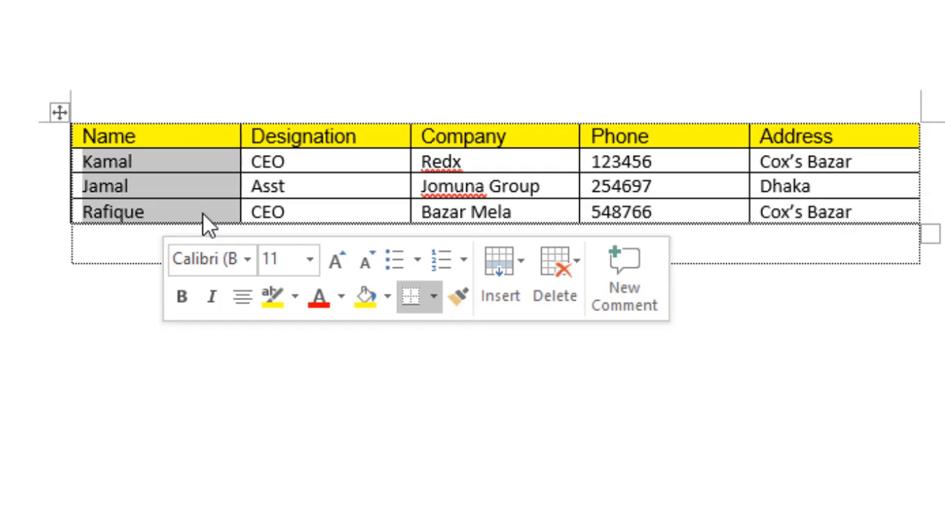
left_click_drag(323, 161, 327, 213)
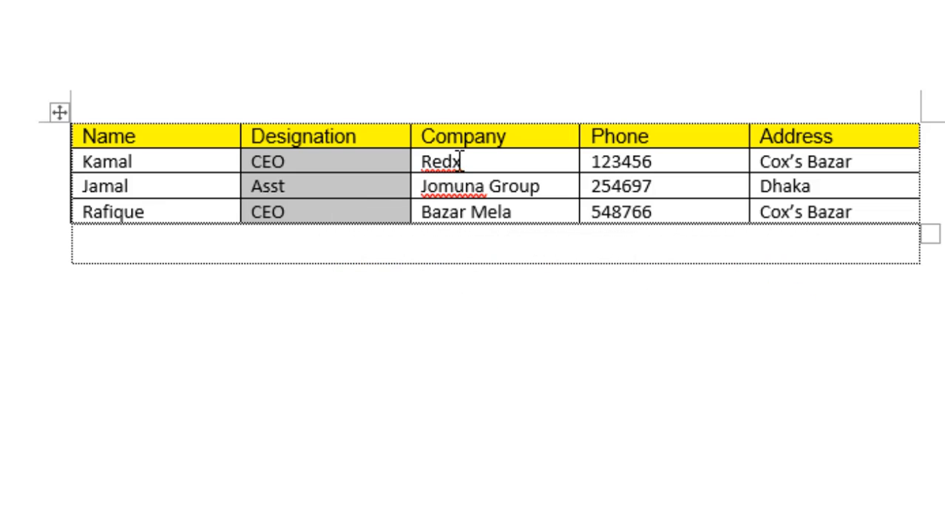
left_click_drag(460, 158, 466, 227)
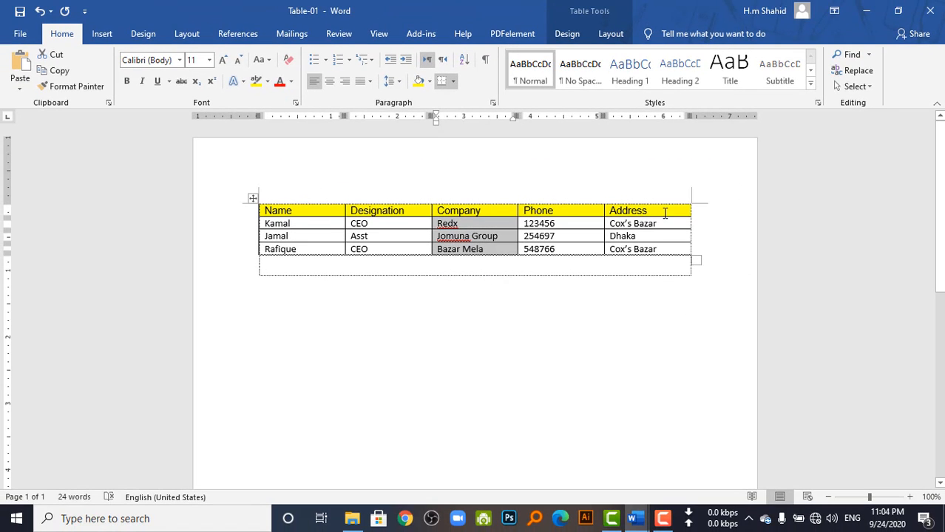
Close the Table-01 document without saving its changes, returning to the English Letter document.
left_click(930, 11)
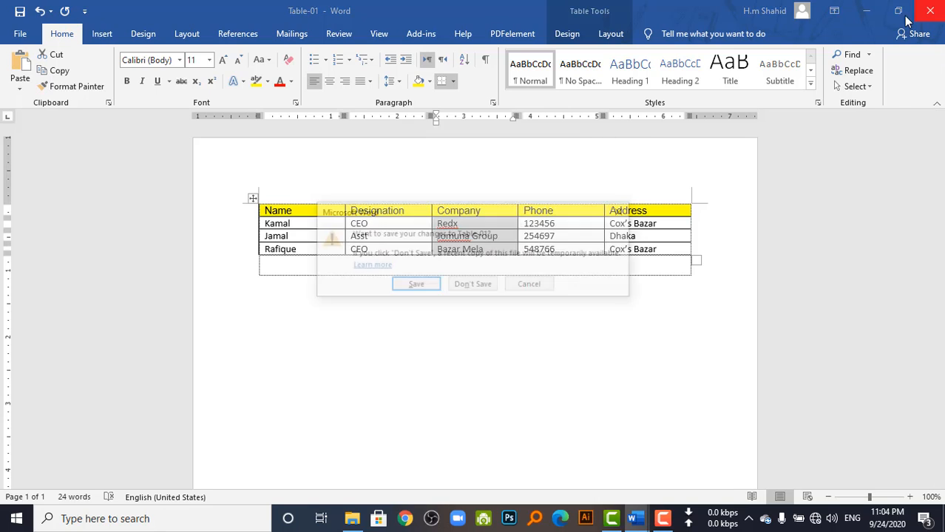
left_click(483, 282)
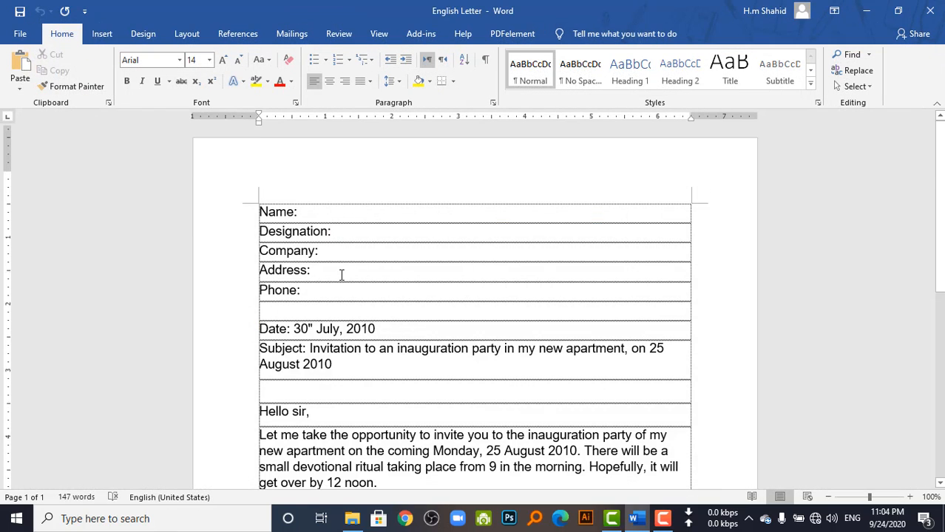
Review the English Letter document from the Name, Designation, Company, Address and Phone lines through the body text.
scroll(340, 273, "down", 3)
scroll(296, 192, "up", 2)
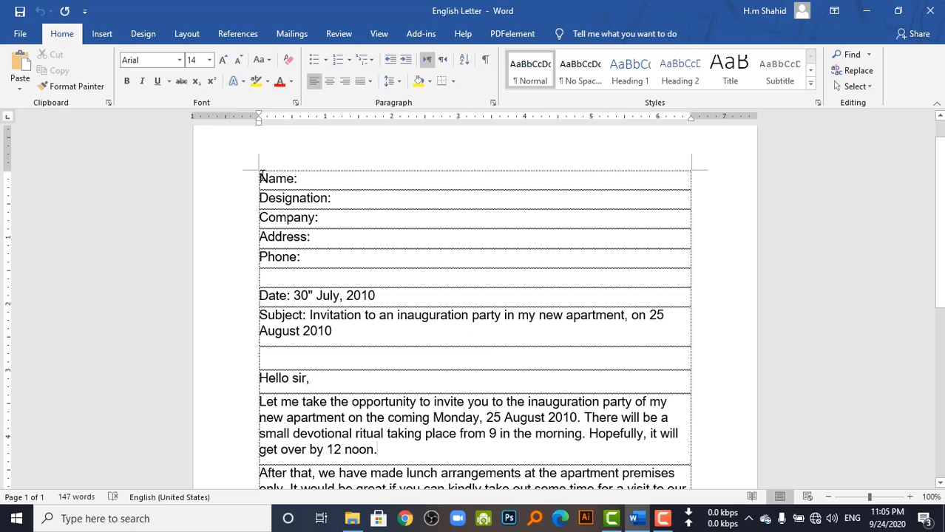
left_click_drag(262, 177, 398, 434)
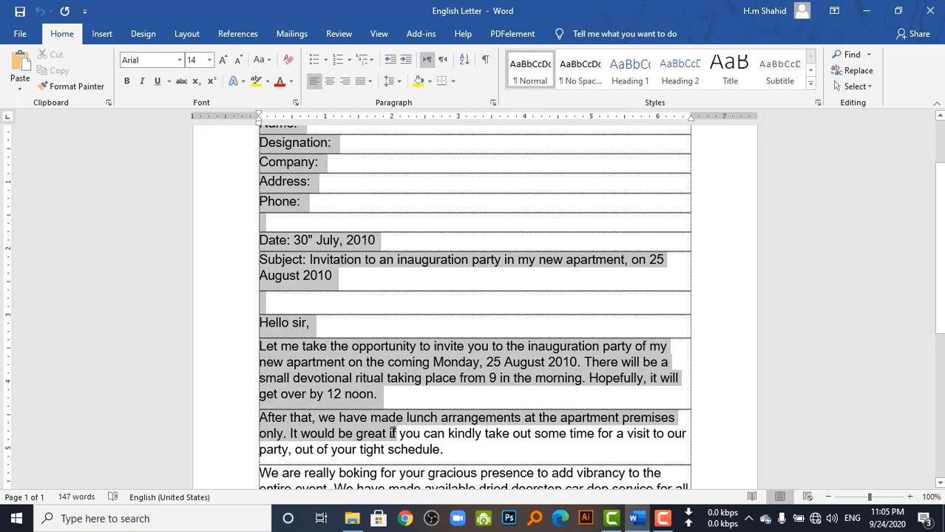
left_click(350, 347)
scroll(355, 349, "down", 4)
scroll(363, 348, "up", 4)
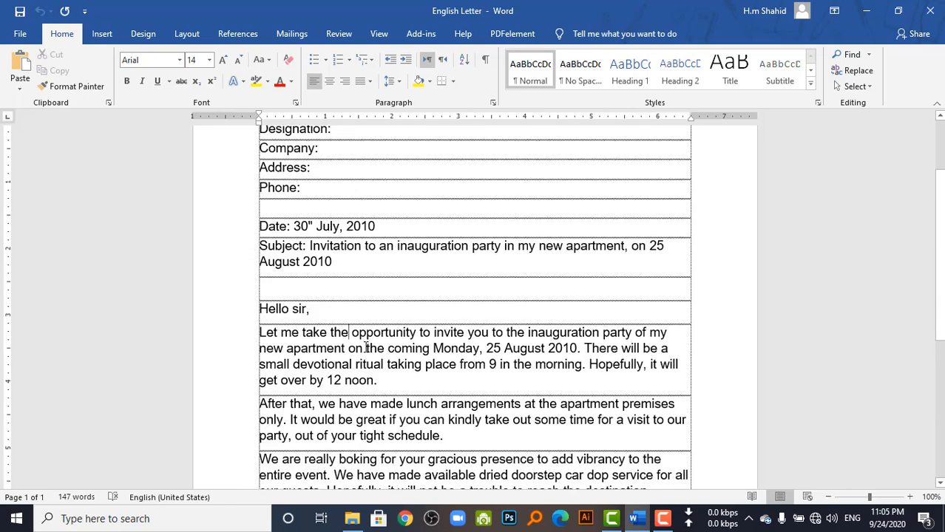
scroll(366, 347, "up", 3)
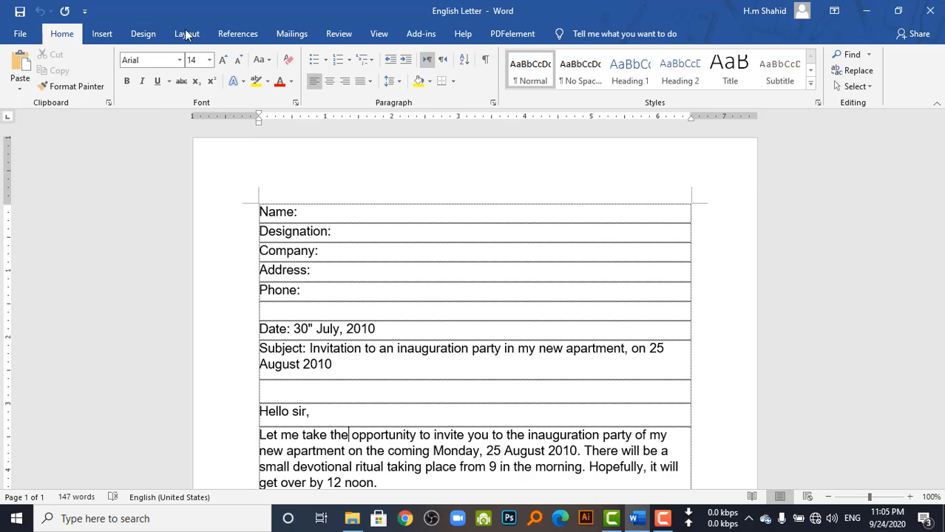
Start a mail merge of the Letters type for this document.
left_click(293, 35)
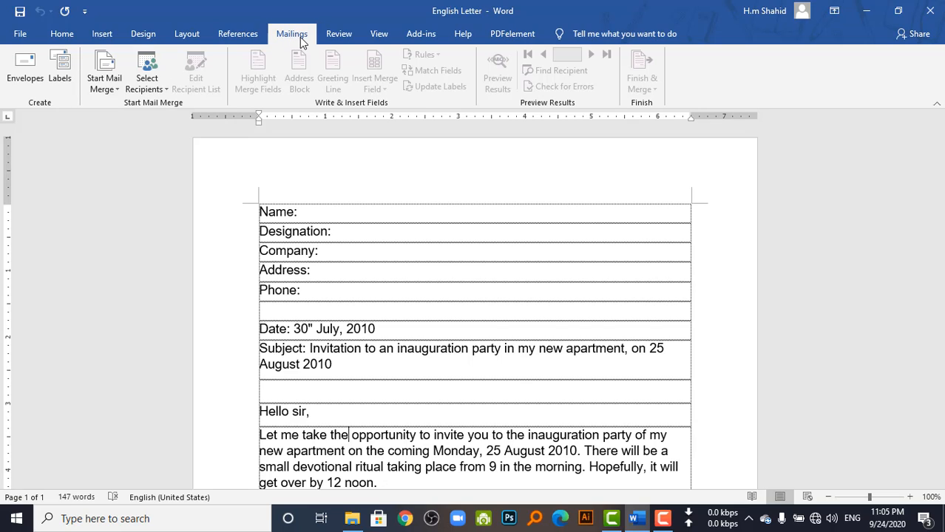
left_click(113, 88)
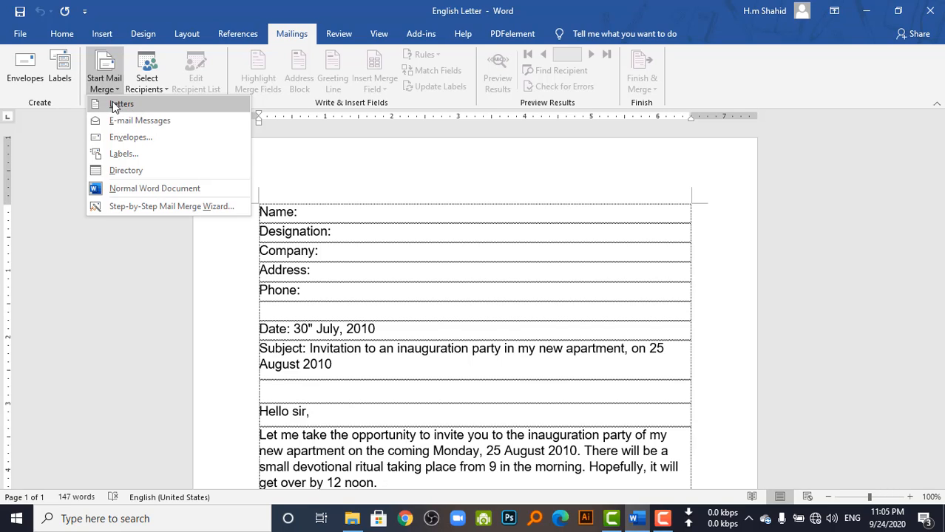
left_click(115, 107)
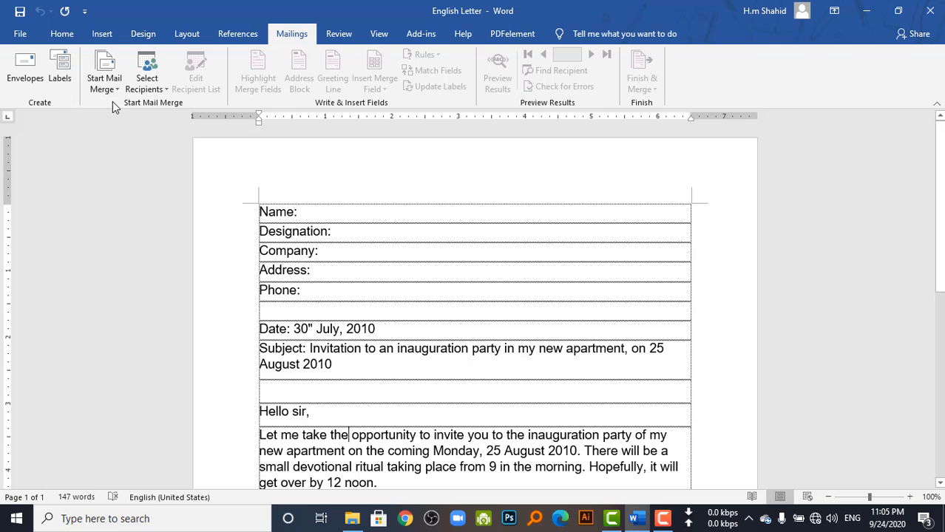
Begin a newly typed recipient list and go through the fields of its empty first entry, from Title to Address Line 1.
left_click(156, 89)
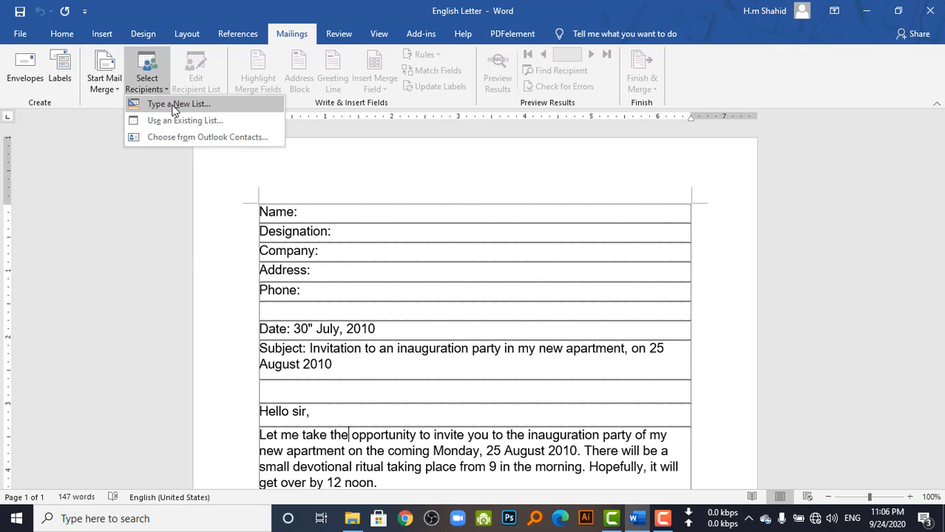
left_click(177, 108)
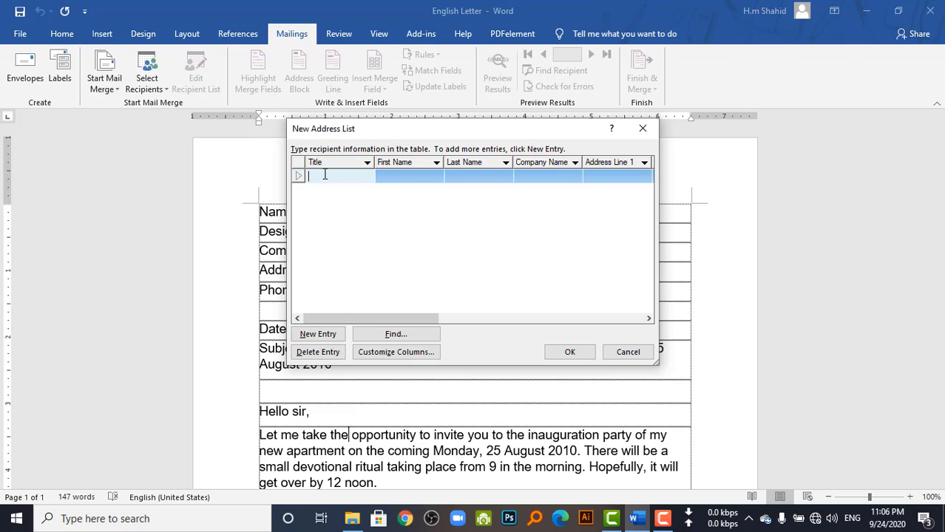
left_click(391, 176)
left_click(477, 177)
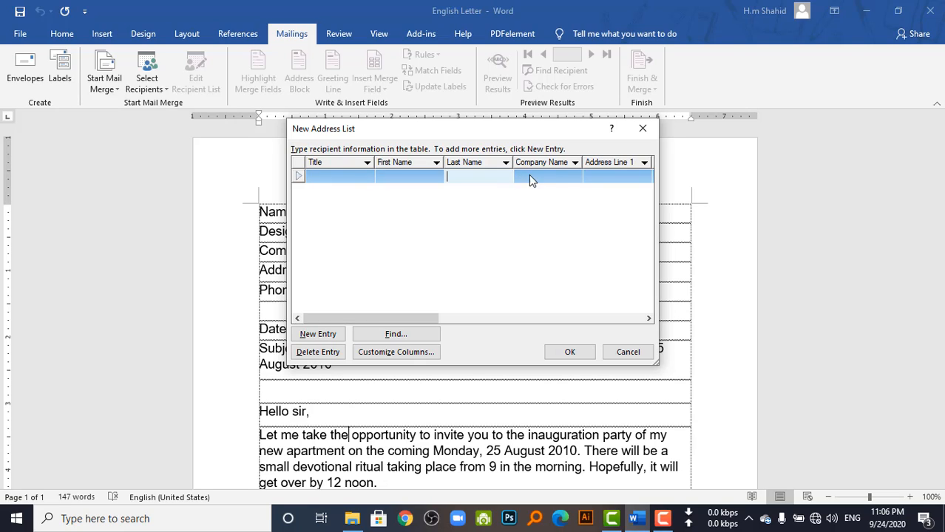
left_click(609, 177)
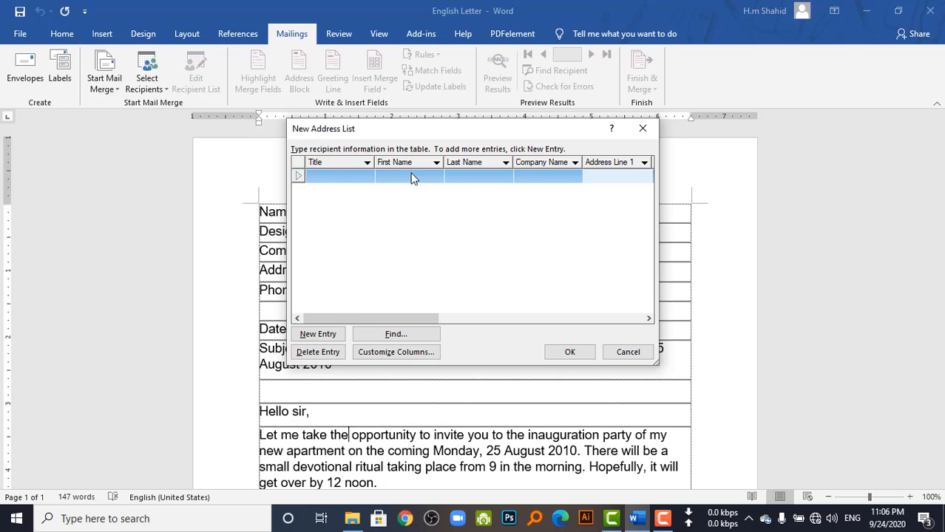
left_click(357, 176)
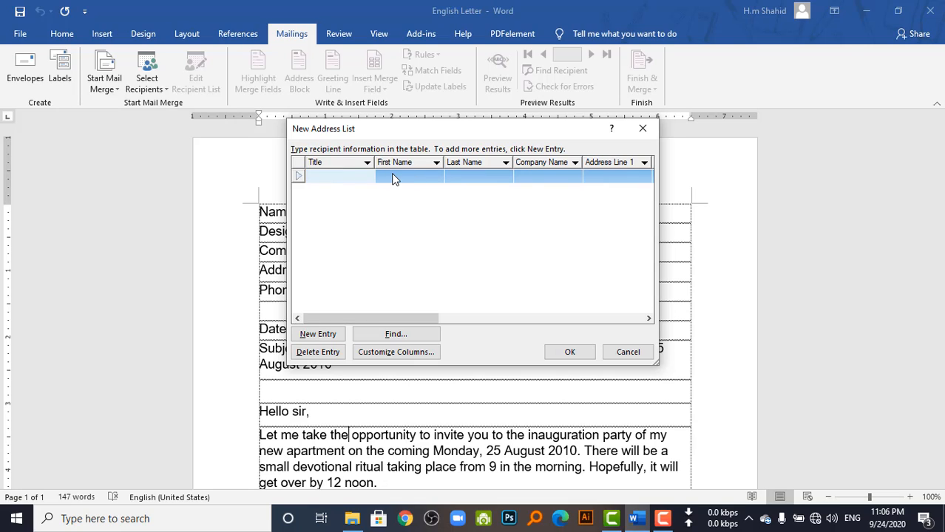
left_click(393, 178)
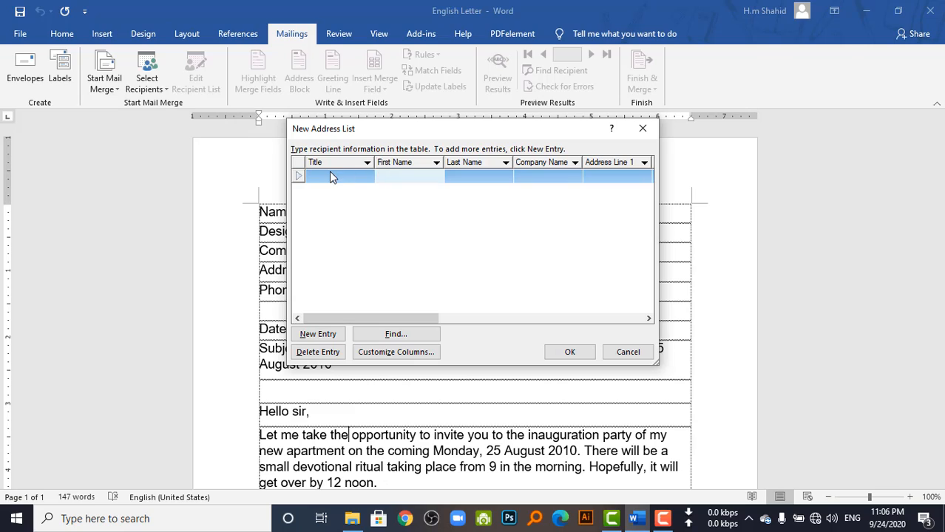
key("Tab")
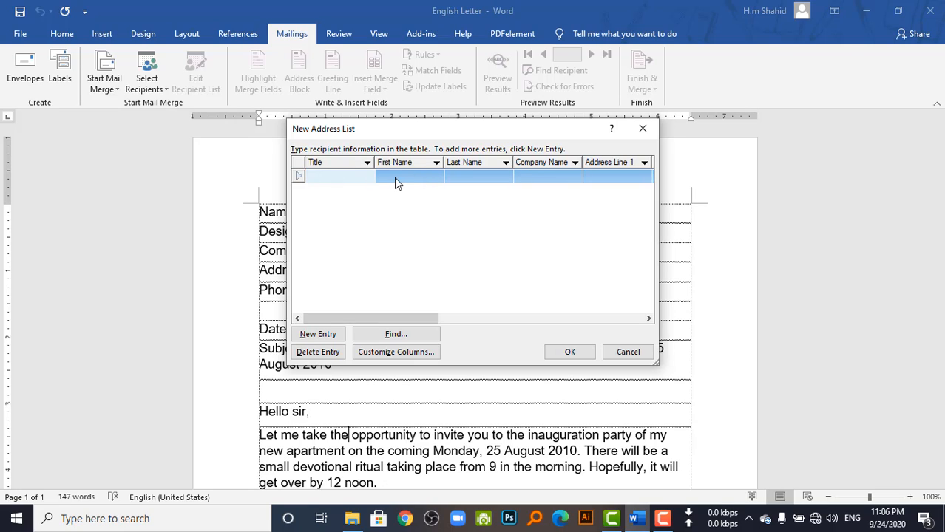
Fill the first entry with Title a, First Name a, Last Name 04, and 5 in each field from Address Line 1 to ZIP Code.
type("a")
key("Tab")
type("a")
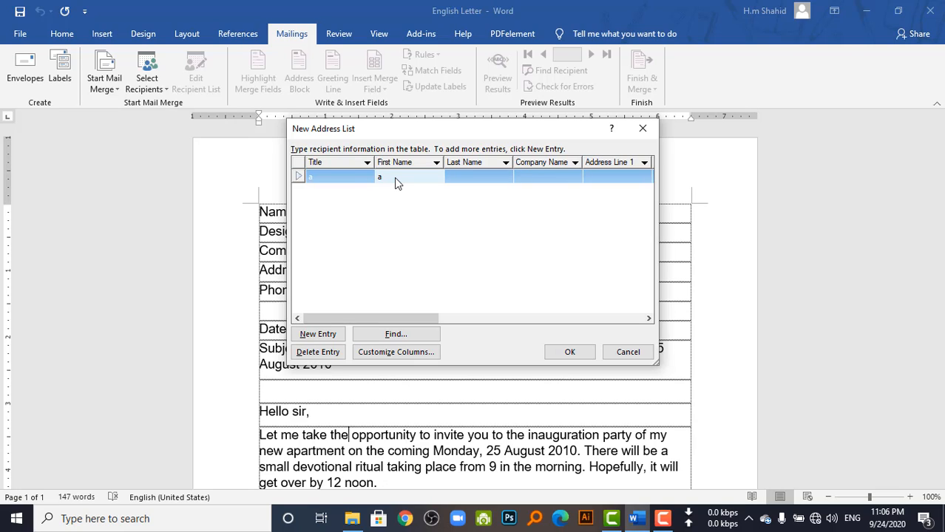
key("Tab")
type("04")
key("Tab")
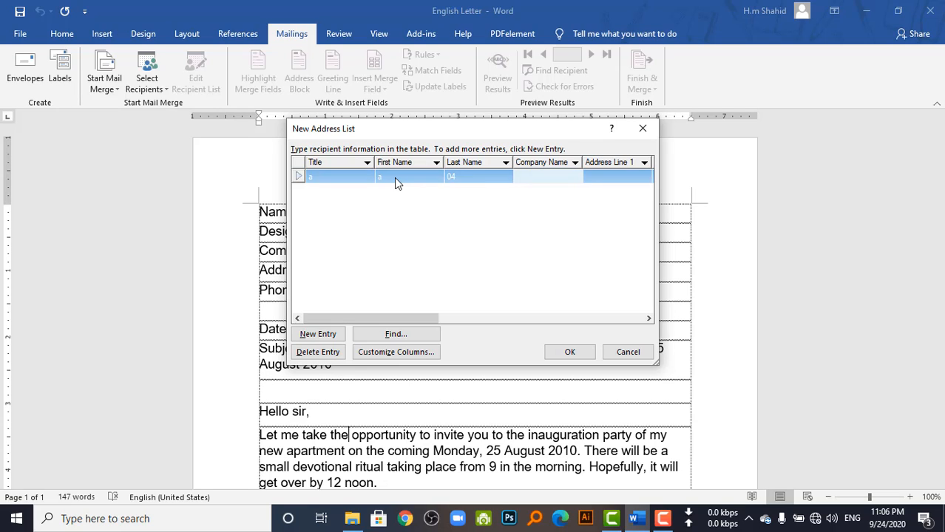
key("Tab")
type("5")
key("Tab")
type("5")
key("Tab")
type("5")
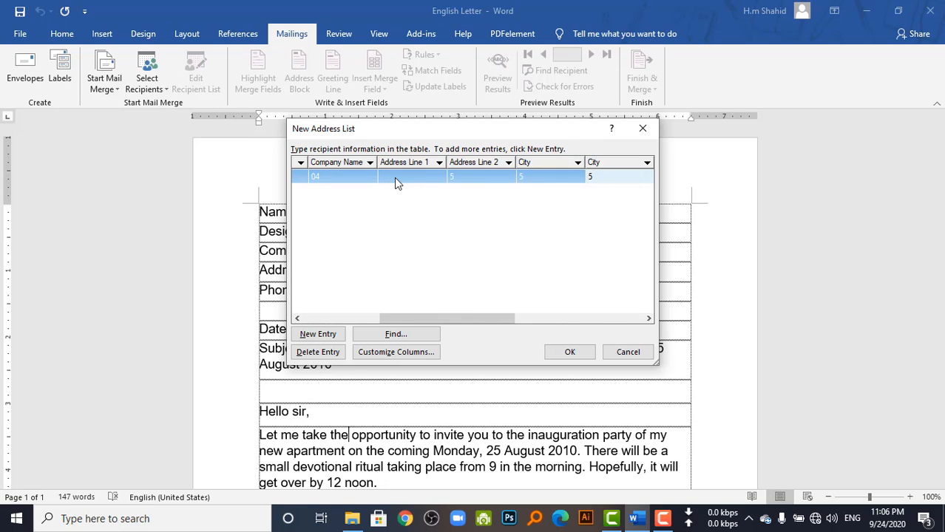
key("Tab")
type("5")
key("Tab")
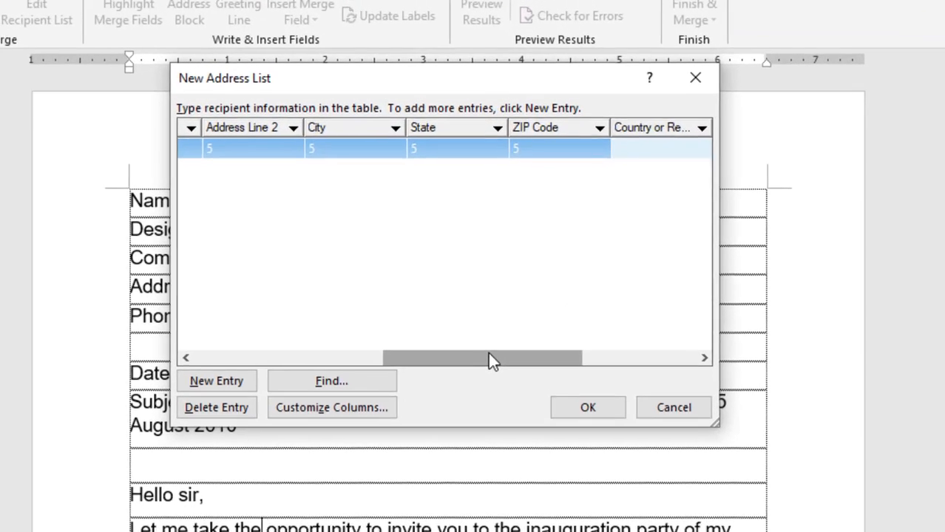
Add three more entries with the titles b, c and d, and close the new address list without saving it.
left_click_drag(510, 318, 308, 222)
left_click(200, 172)
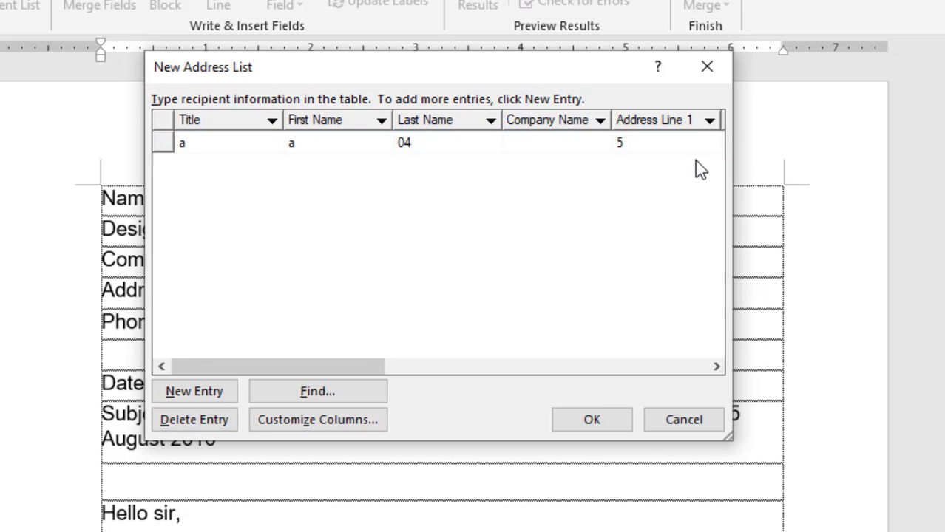
left_click(204, 392)
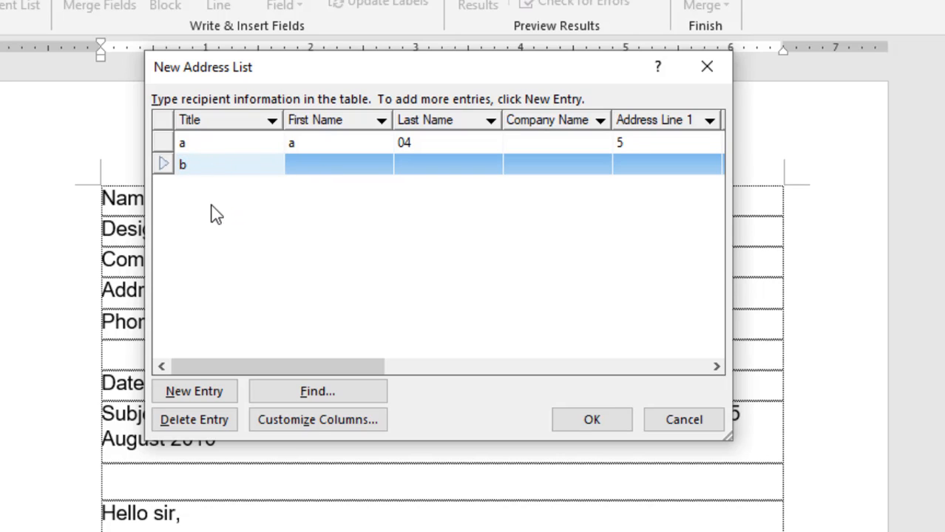
left_click(186, 392)
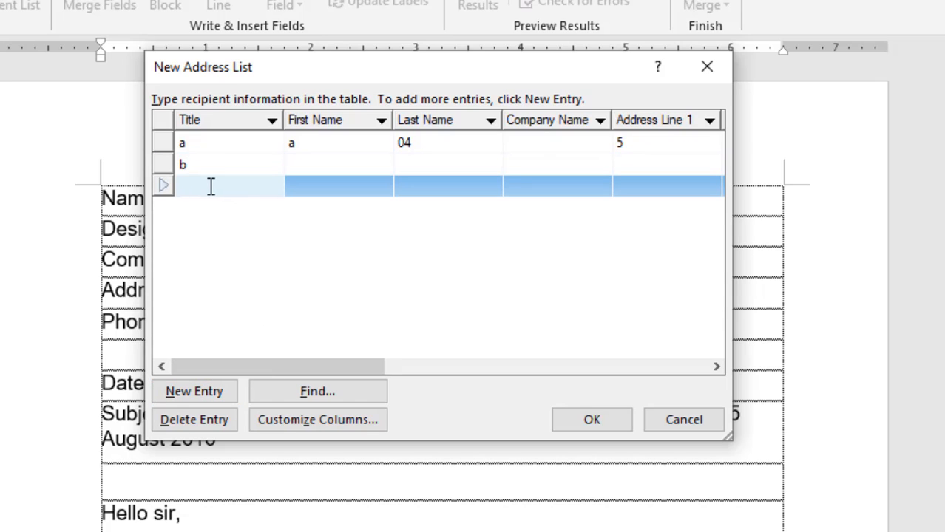
type("c")
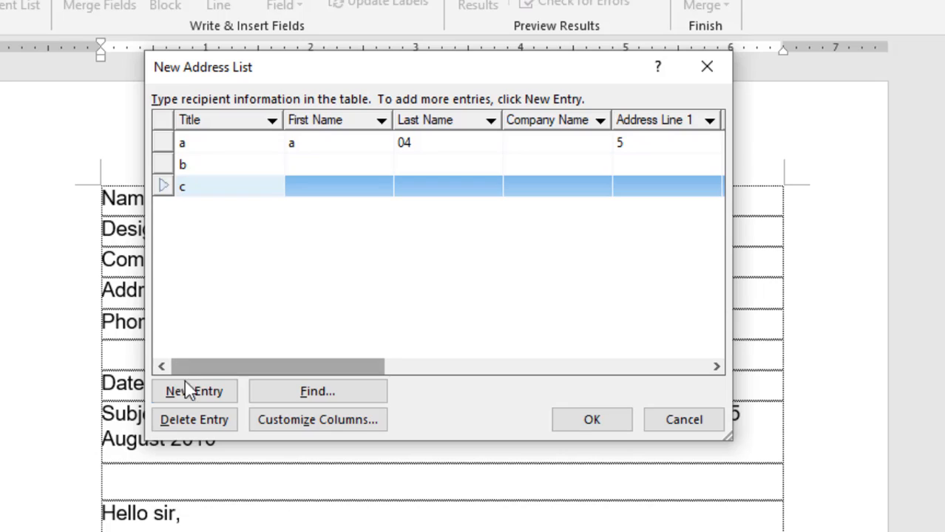
left_click(197, 397)
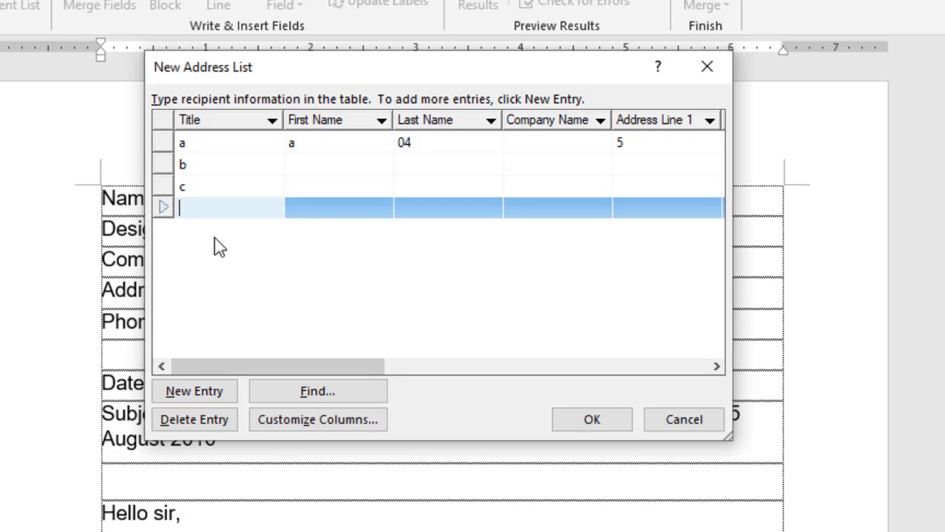
type("d")
left_click(237, 151)
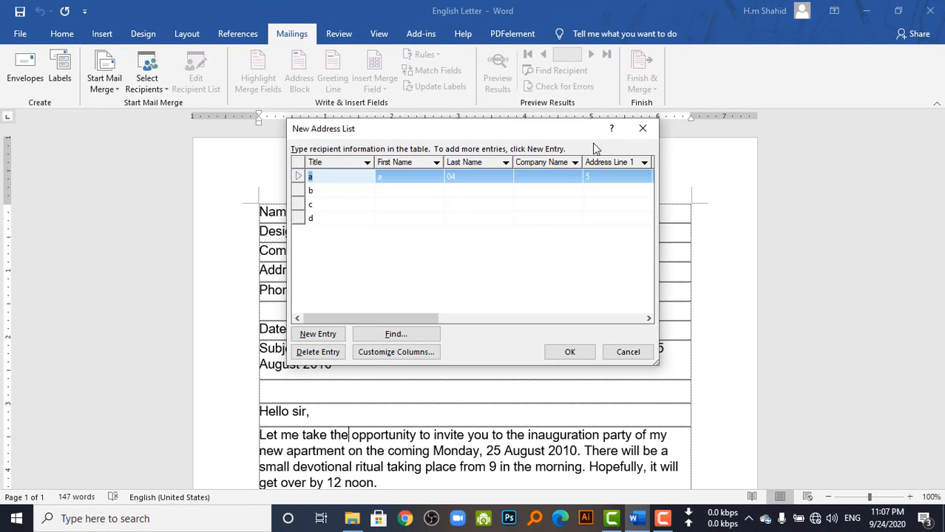
left_click(706, 66)
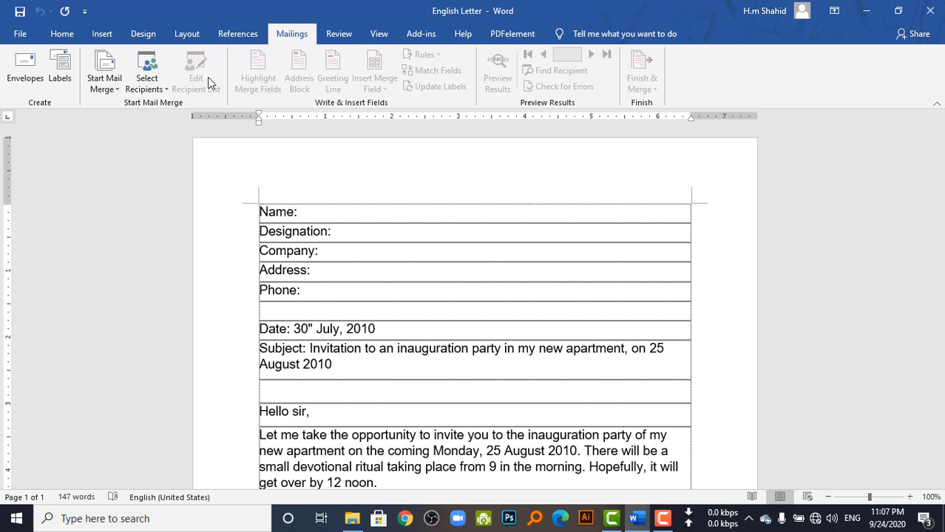
Use the existing Table-01 document from the Mail Marge folder on the Desktop as the recipient list.
left_click(148, 83)
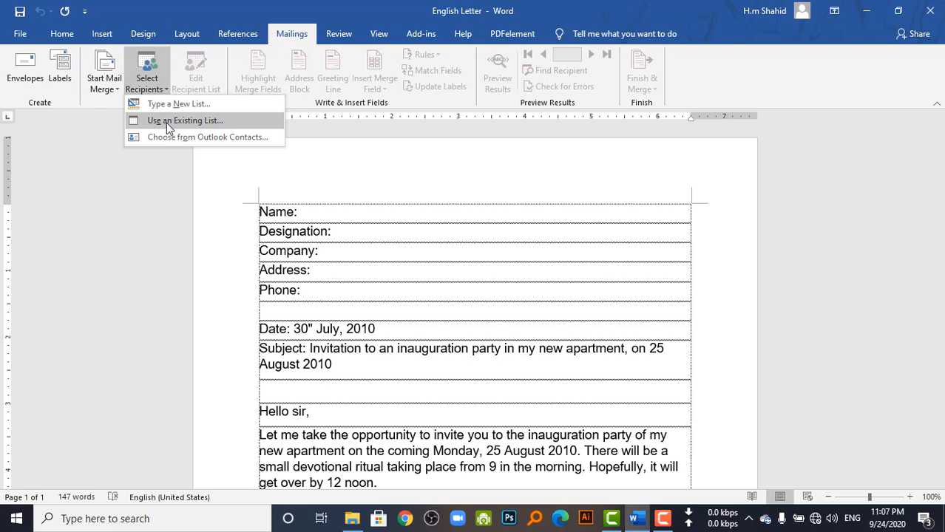
left_click(199, 122)
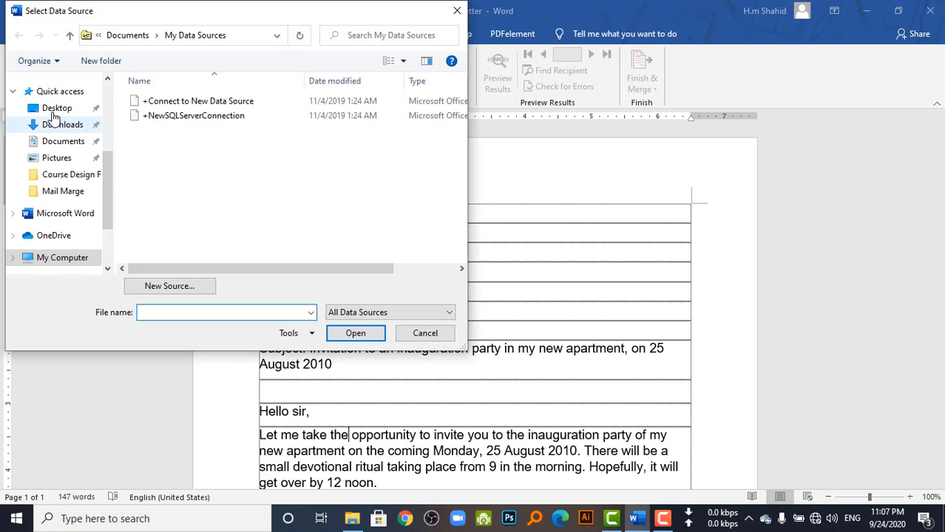
scroll(59, 122, "down", 3)
left_click(55, 123)
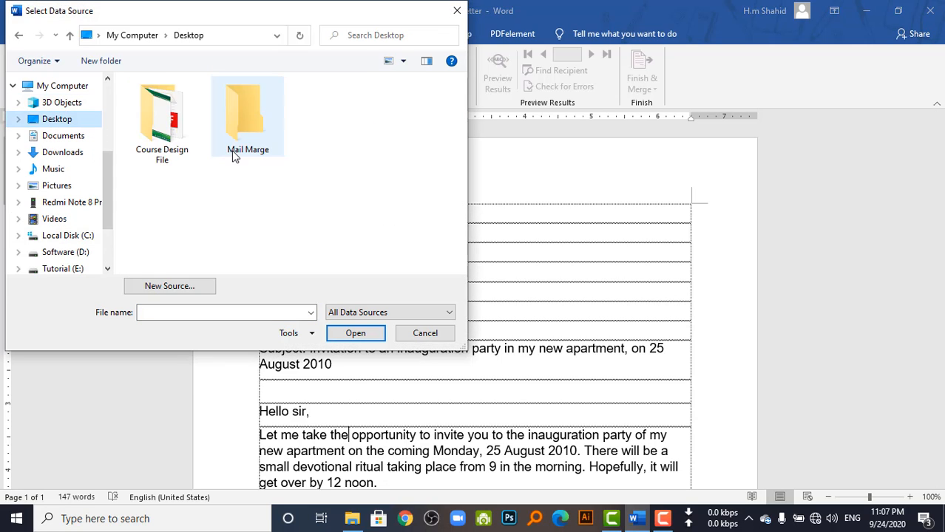
left_click(252, 127)
double_click(252, 127)
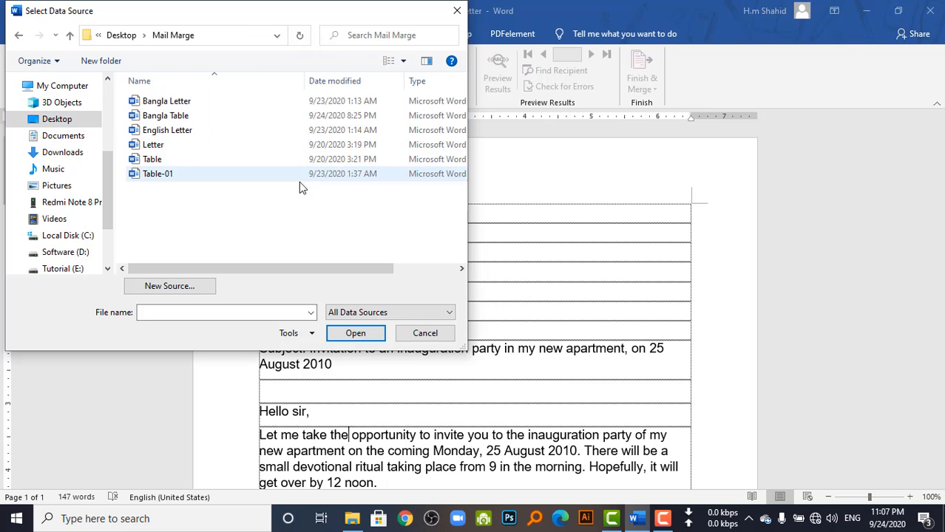
left_click(164, 177)
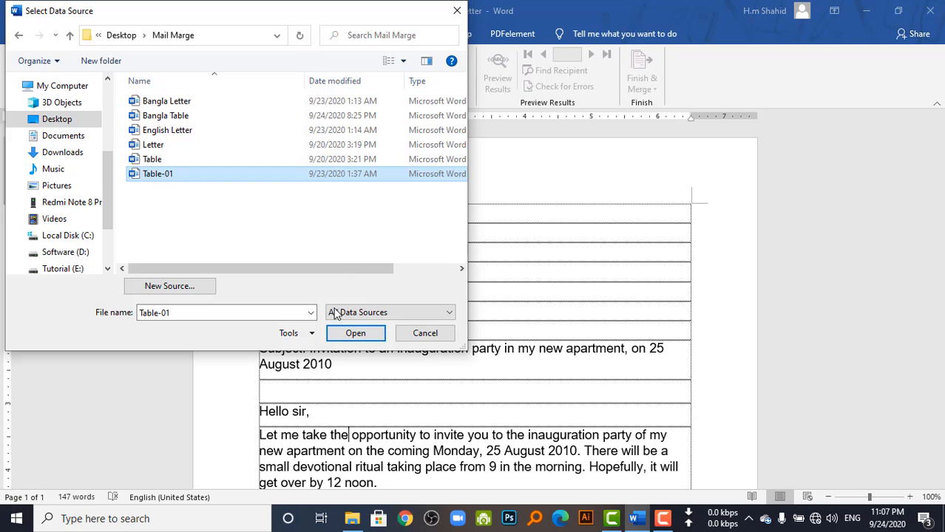
left_click(353, 335)
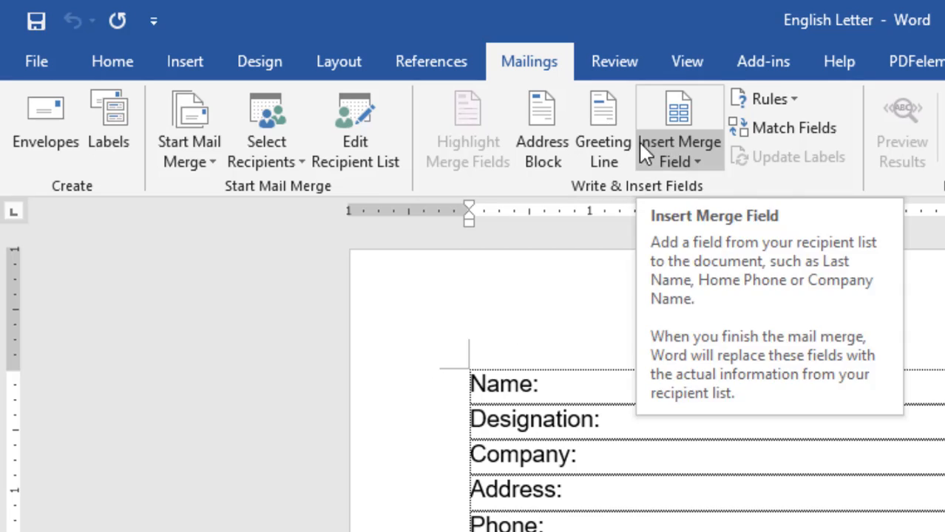
Check the available merge fields and insert the Name merge field after the "Name:" label in the letter.
left_click(692, 161)
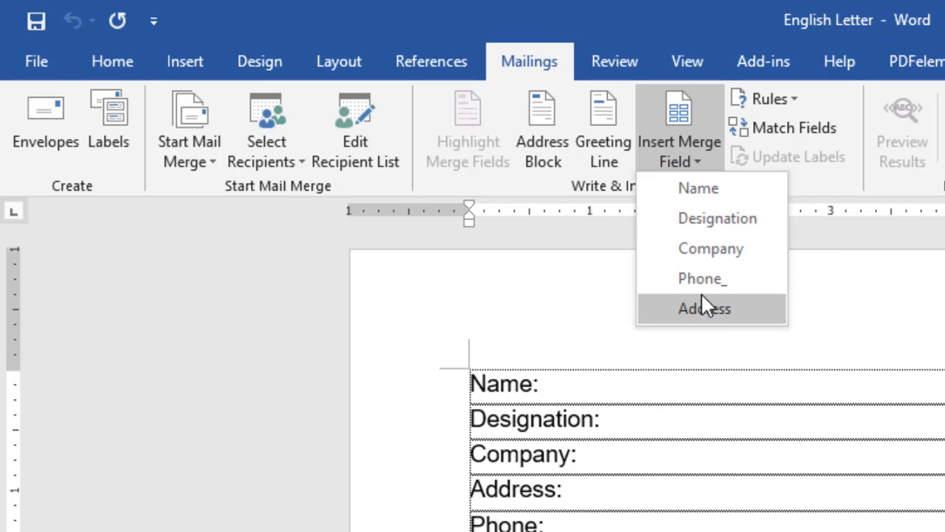
left_click(573, 390)
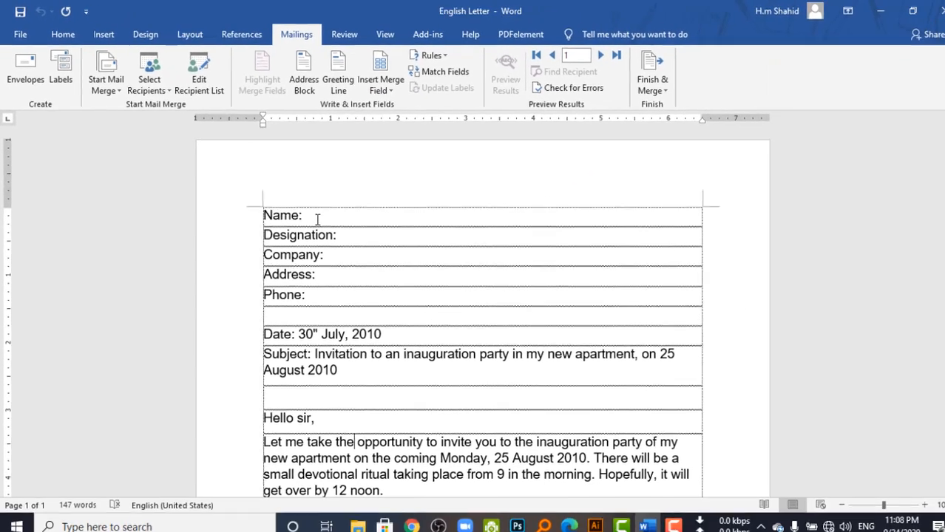
left_click(381, 85)
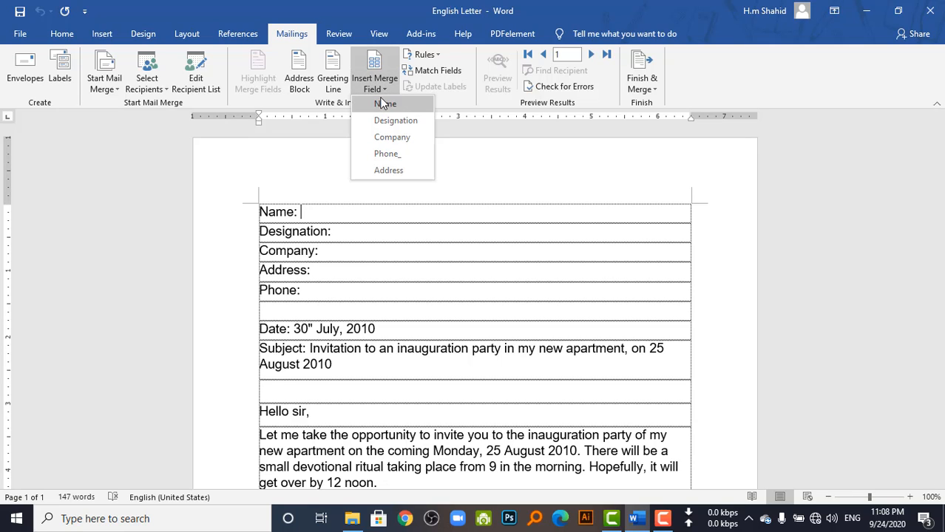
left_click(385, 103)
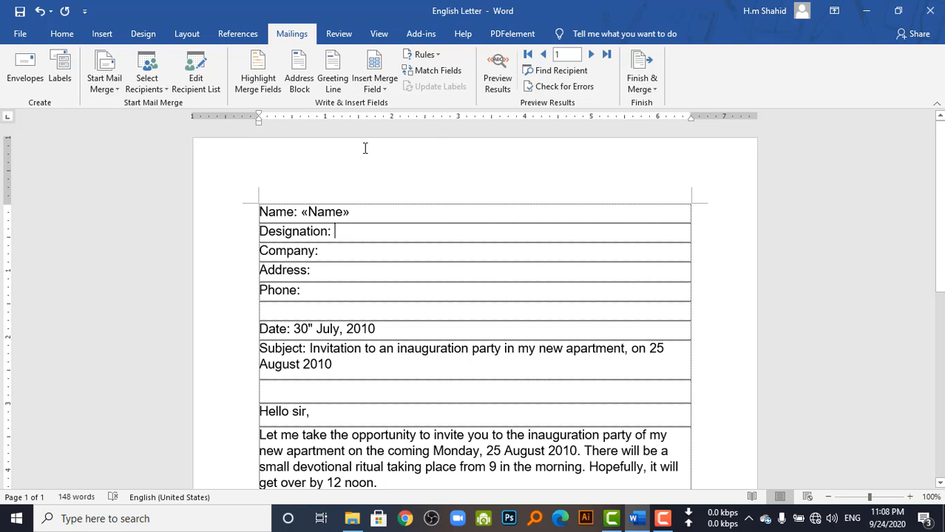
Insert the Designation merge field after the "Designation:" label and the Company merge field after the "Company:" label.
left_click(377, 85)
left_click(394, 120)
left_click(380, 70)
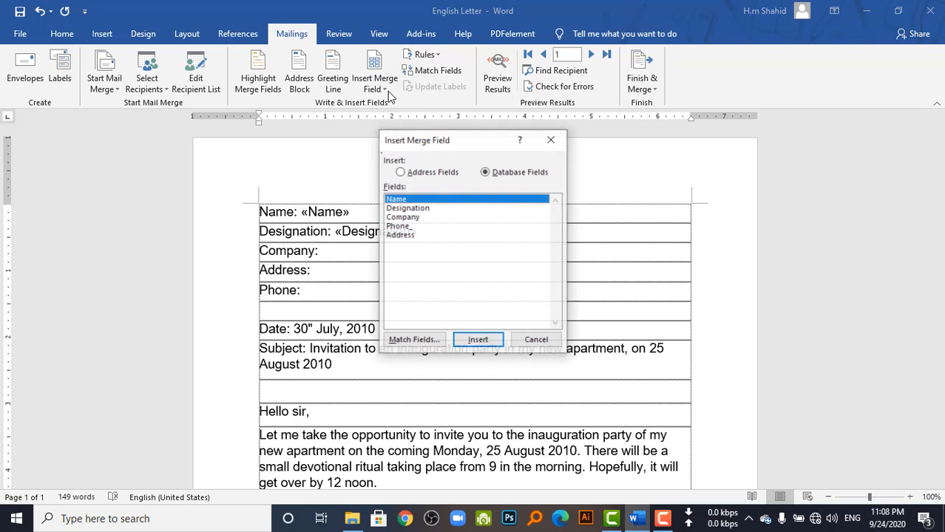
left_click(551, 139)
left_click(376, 85)
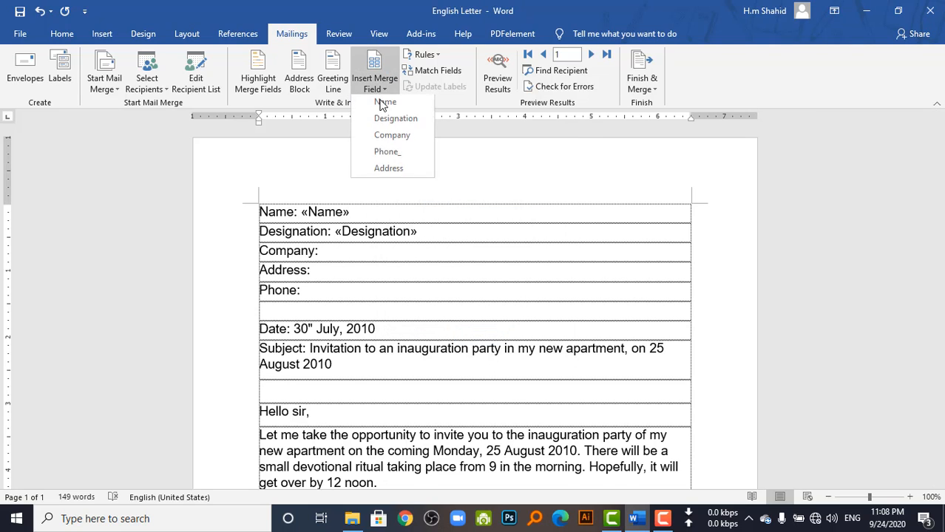
left_click(392, 138)
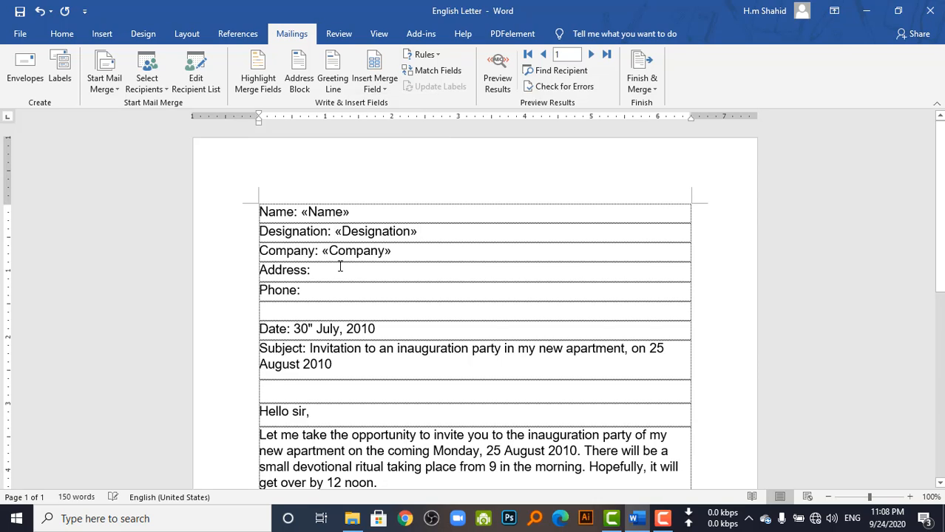
left_click(376, 85)
left_click(391, 155)
key("ctrl+z")
Insert the Address merge field after the "Address:" label and the Phone_ merge field after the "Phone:" label.
left_click(375, 85)
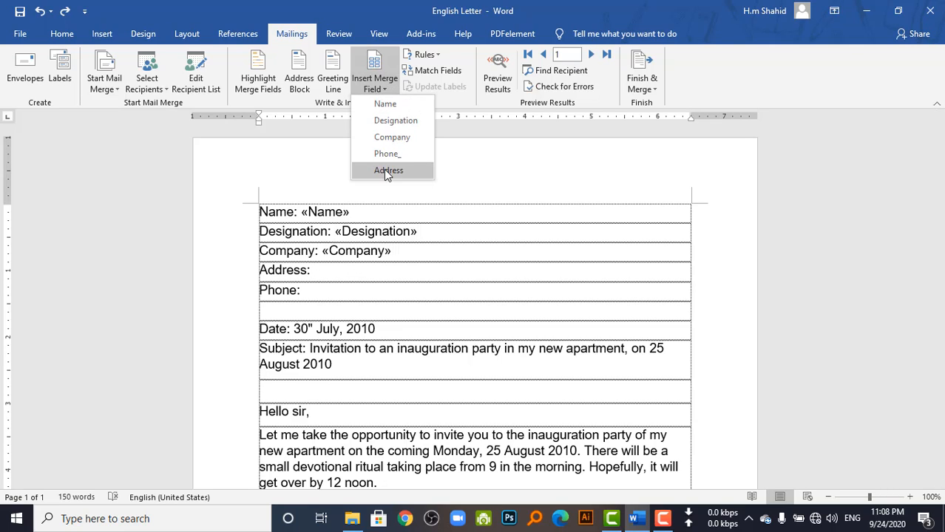
left_click(386, 170)
left_click(377, 85)
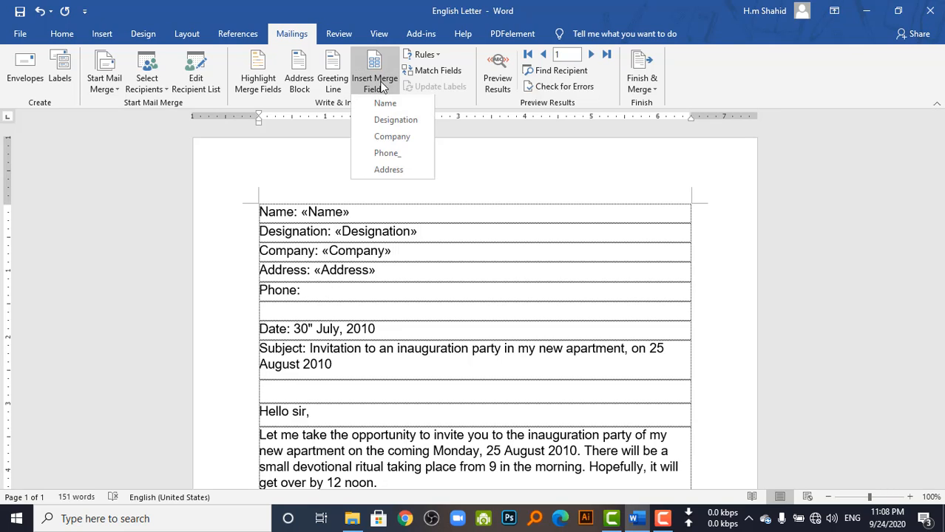
left_click(390, 154)
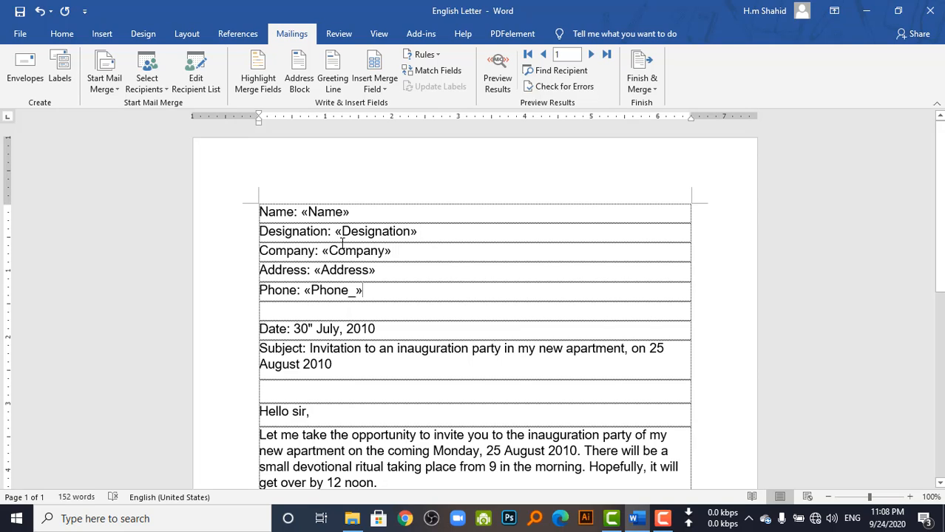
Preview the merge results and look through the letter filled with the first recipient's details.
left_click(499, 83)
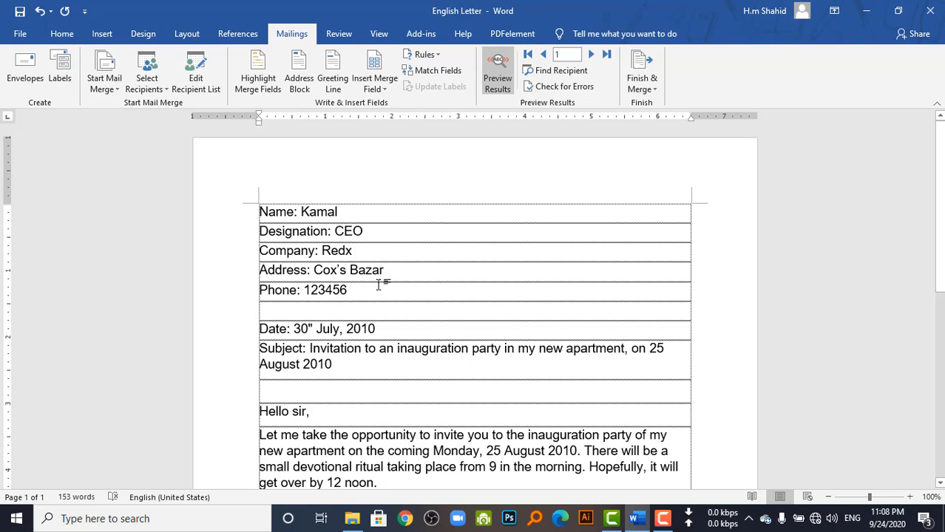
scroll(455, 334, "down", 3)
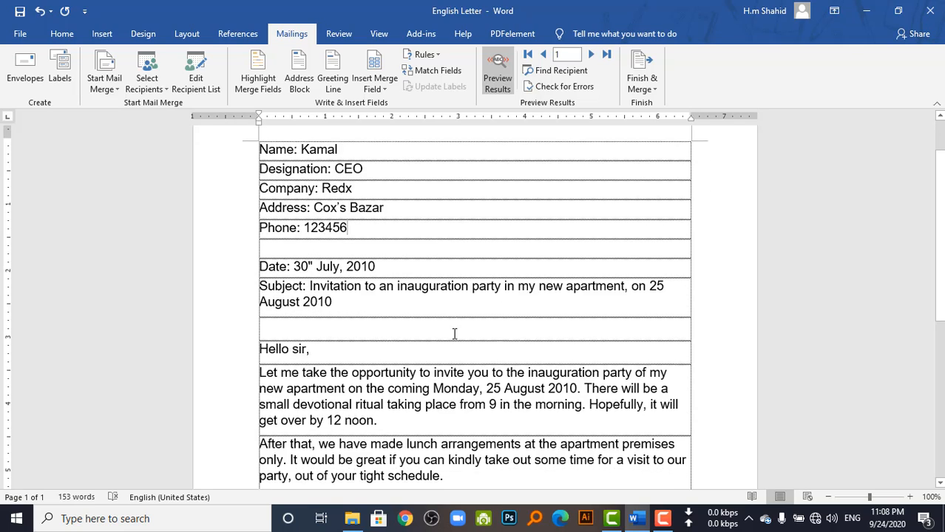
scroll(454, 333, "up", 3)
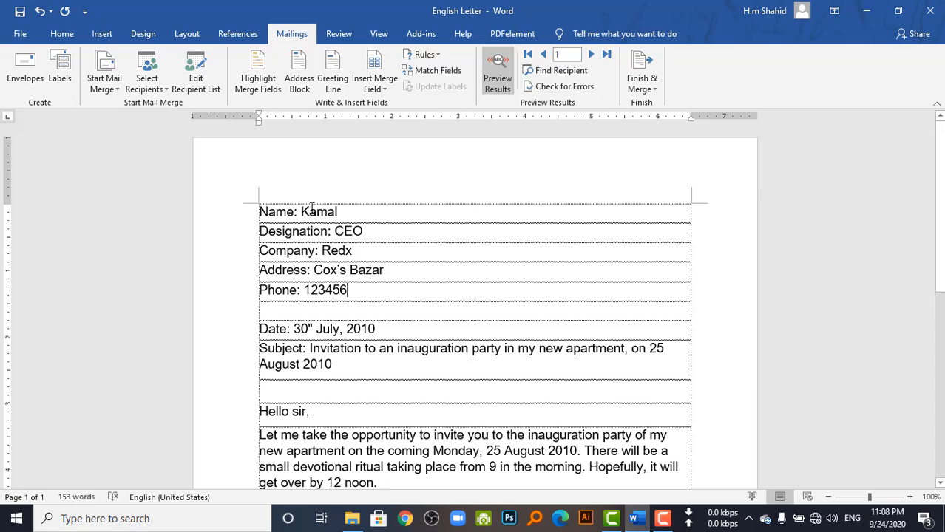
scroll(448, 230, "down", 6)
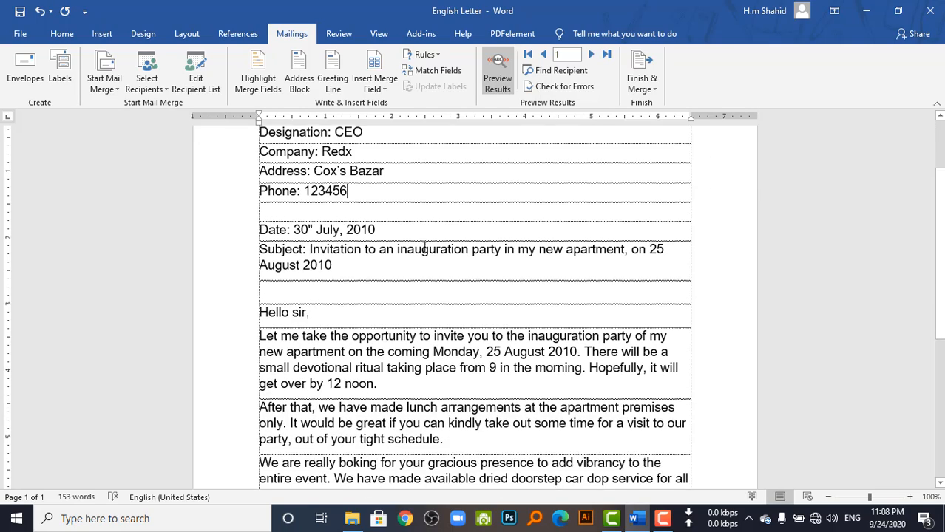
scroll(426, 248, "up", 3)
scroll(425, 249, "up", 1)
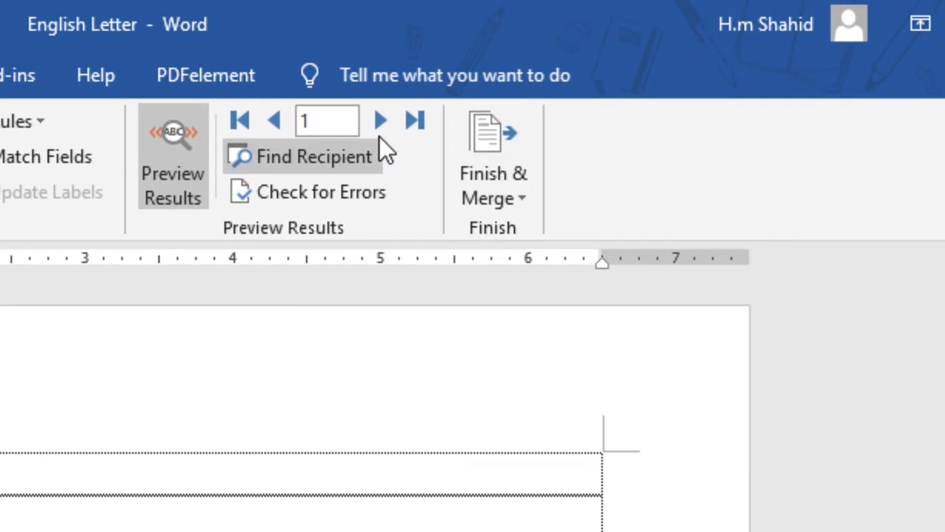
Browse forward through the previewed recipient records and return to record 2.
left_click(386, 122)
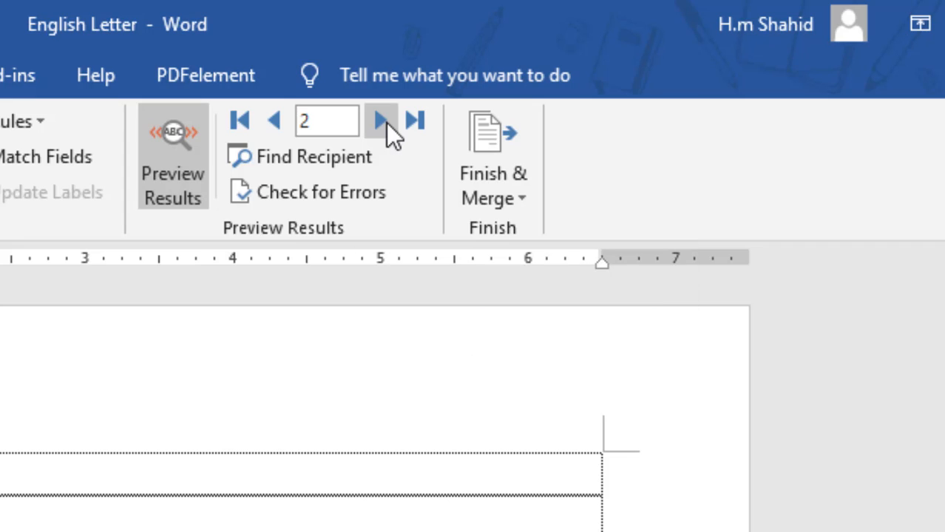
left_click(386, 123)
left_click(283, 120)
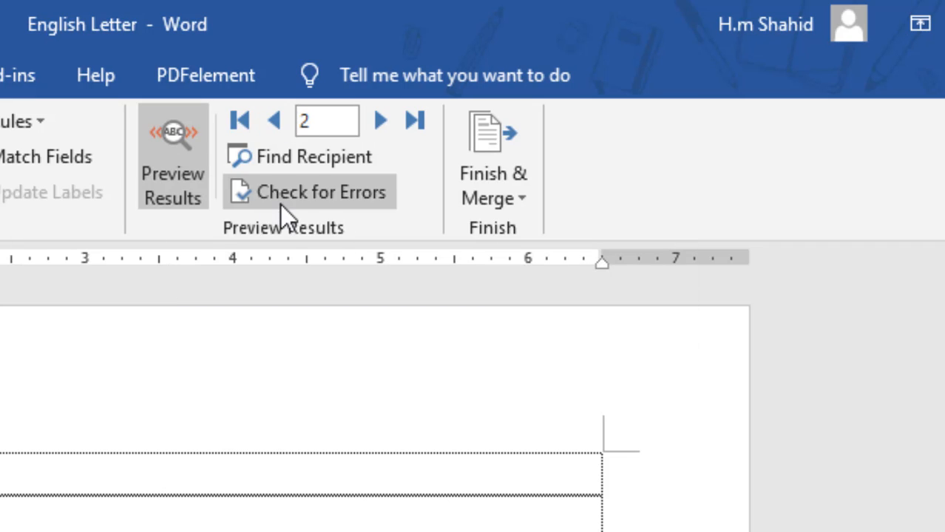
Finish the merge by generating editable individual letters for all records in a new document.
left_click(503, 175)
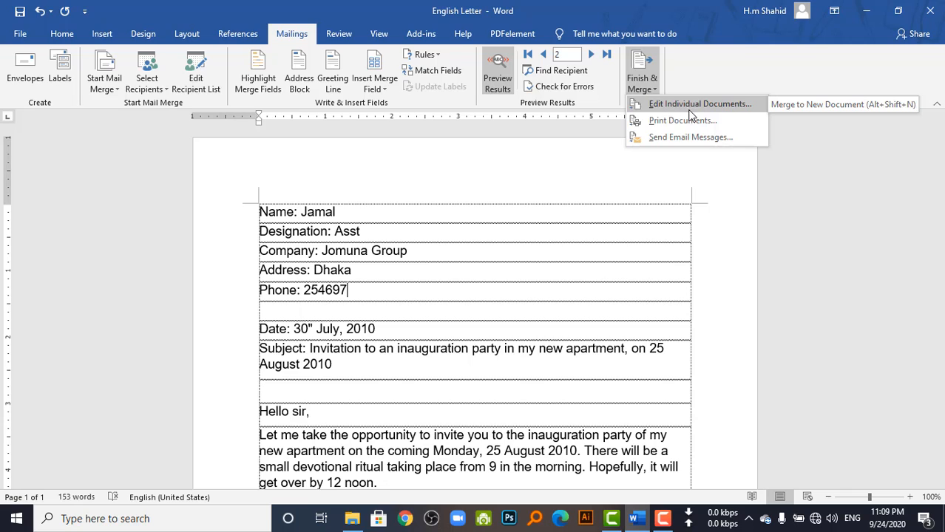
left_click(679, 105)
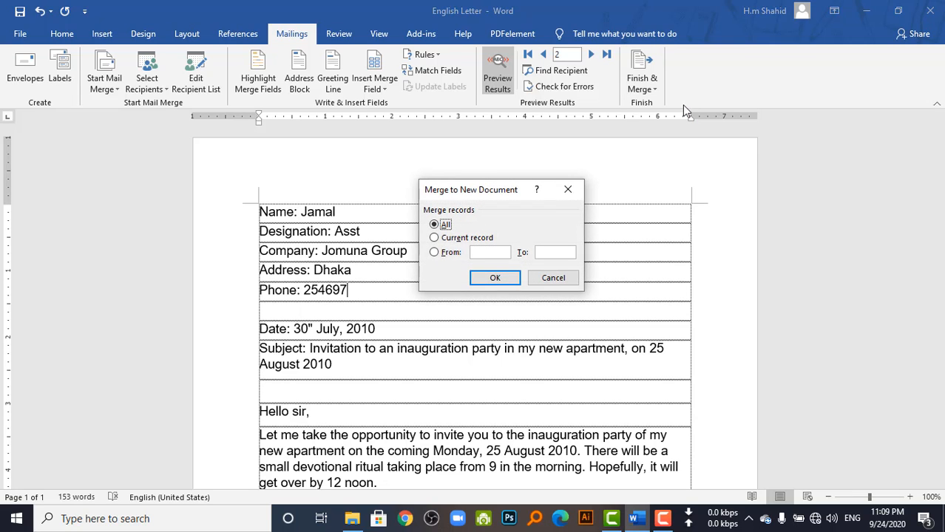
left_click_drag(492, 194, 527, 170)
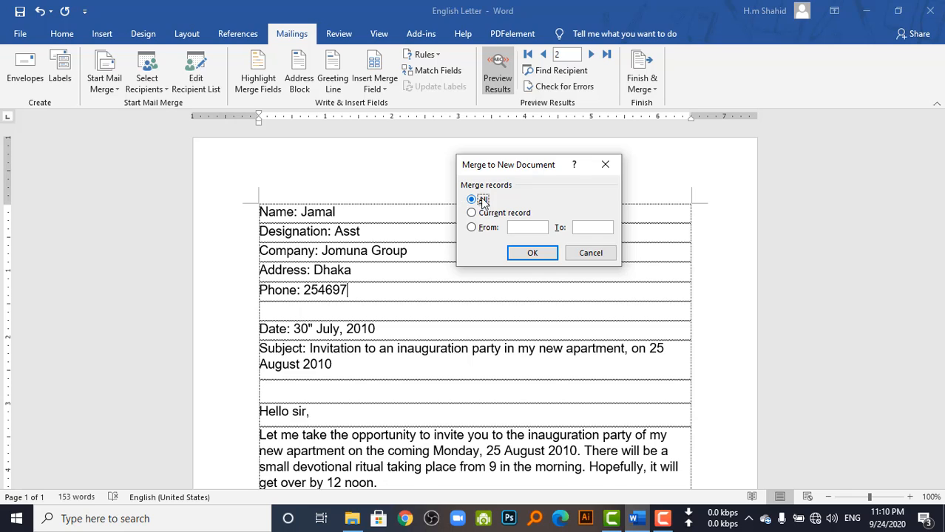
left_click(535, 253)
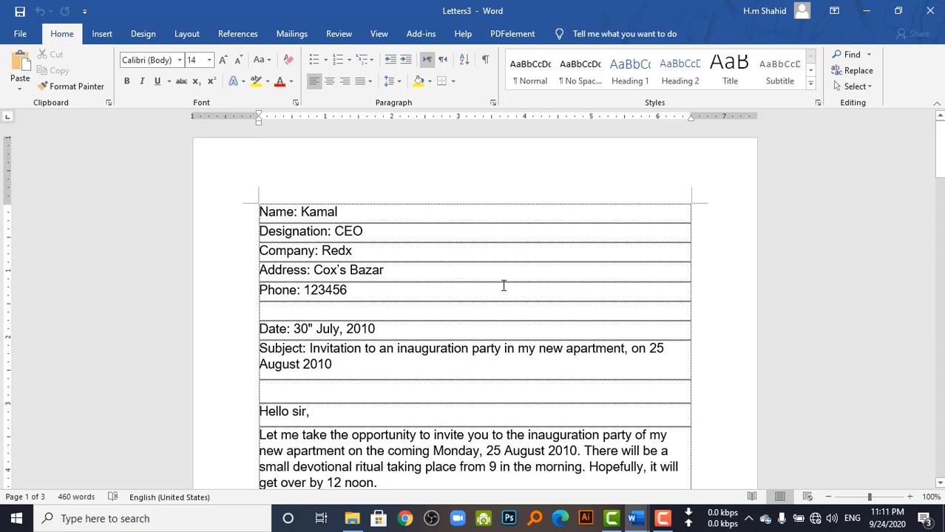
Look through the pages of the merged document to check each recipient's details and the letter text.
scroll(396, 322, "down", 12)
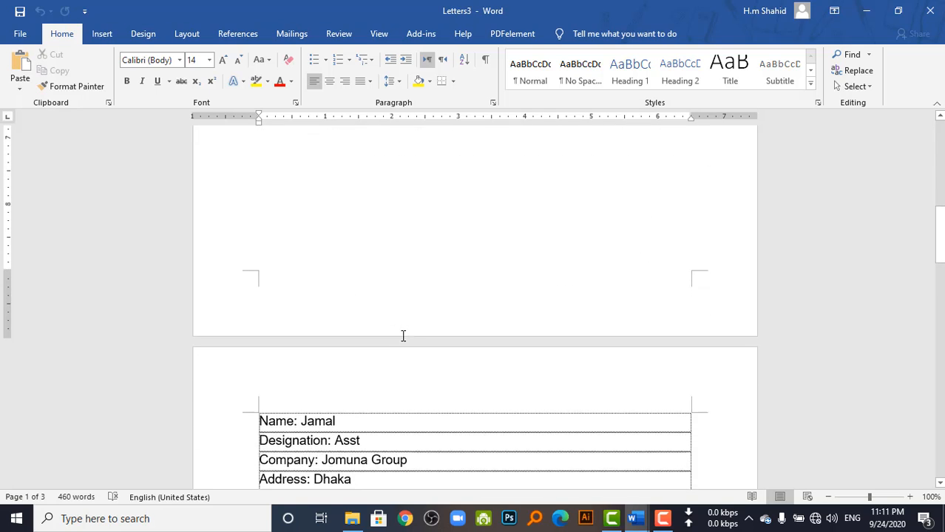
scroll(313, 306, "up", 3)
scroll(324, 316, "down", 7)
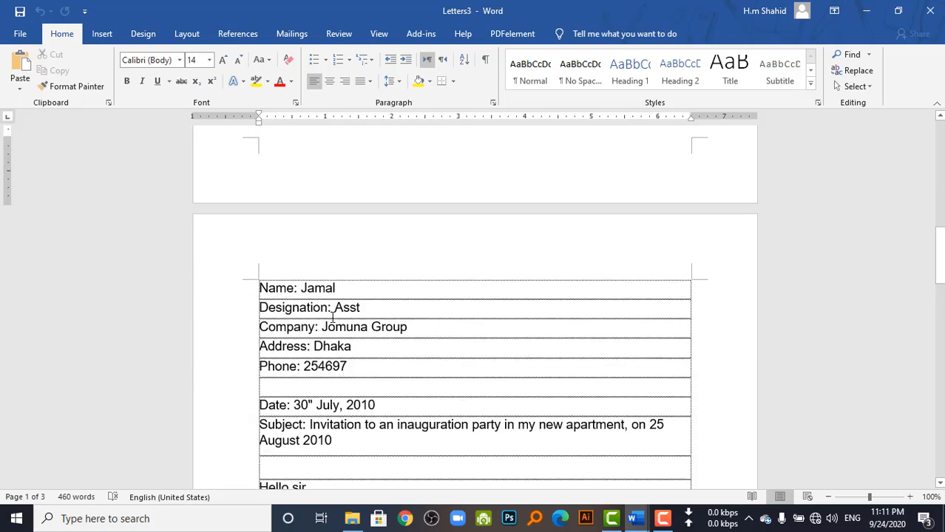
scroll(346, 318, "down", 10)
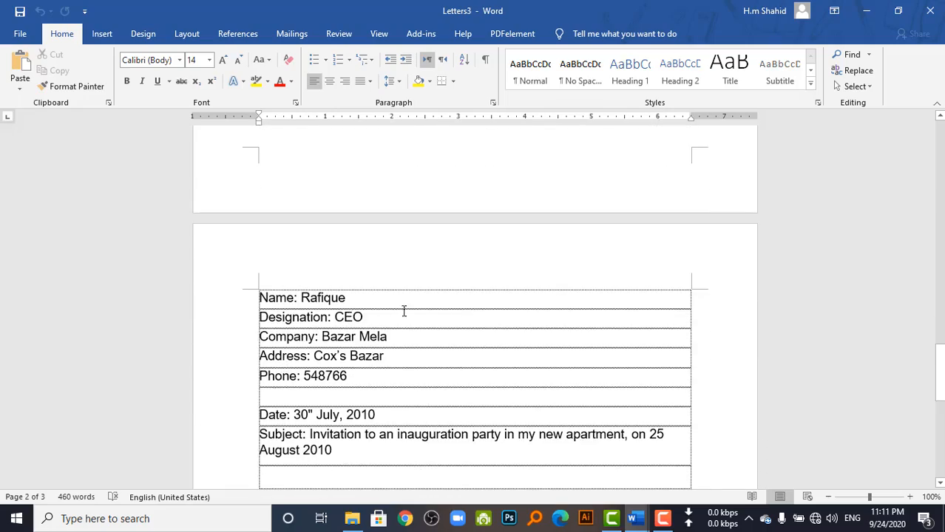
scroll(404, 314, "down", 6)
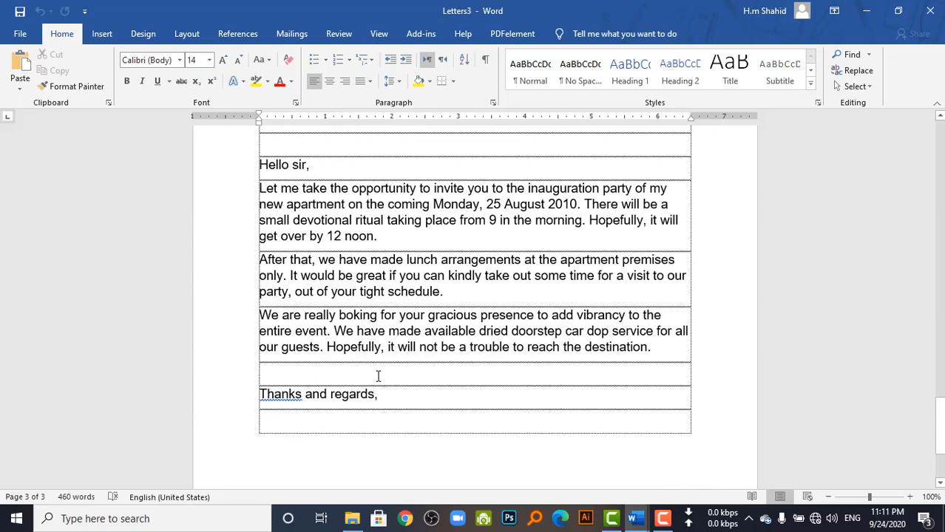
scroll(378, 375, "up", 3)
scroll(379, 373, "down", 5)
scroll(381, 371, "up", 15)
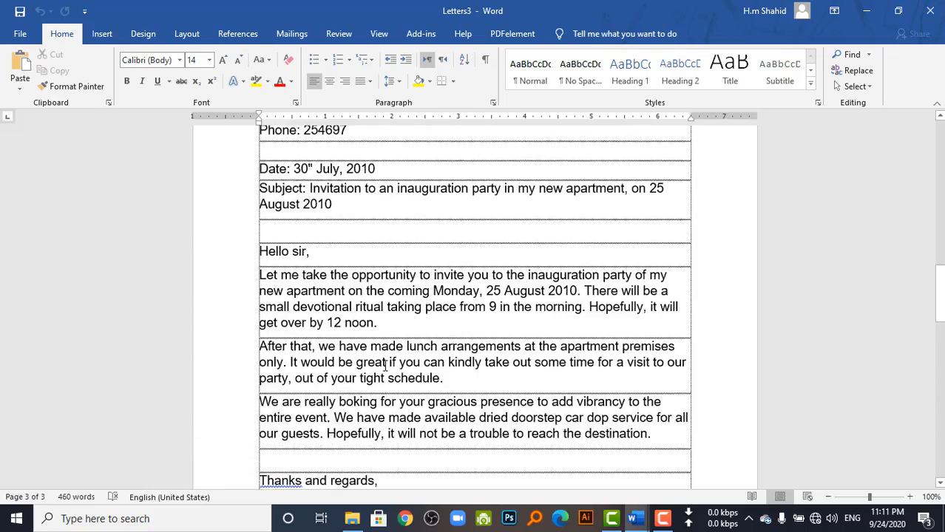
scroll(386, 364, "up", 20)
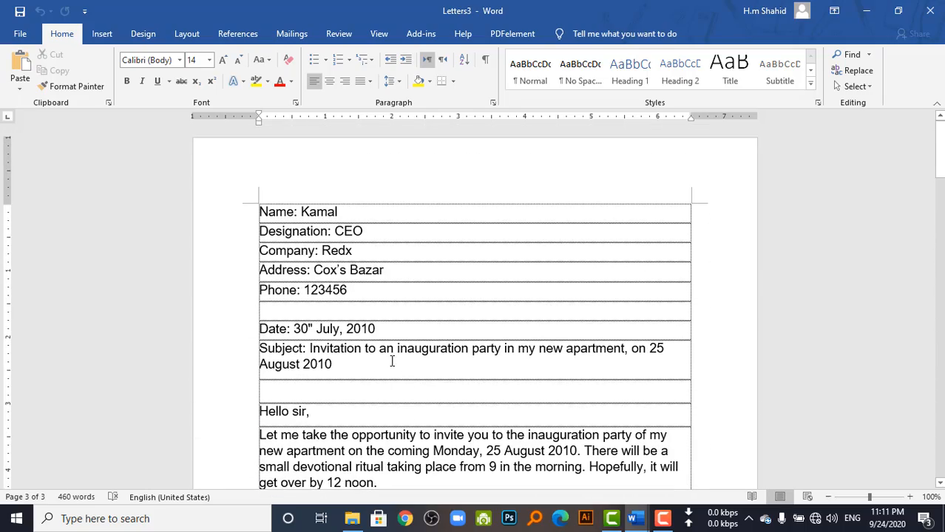
scroll(496, 382, "down", 4)
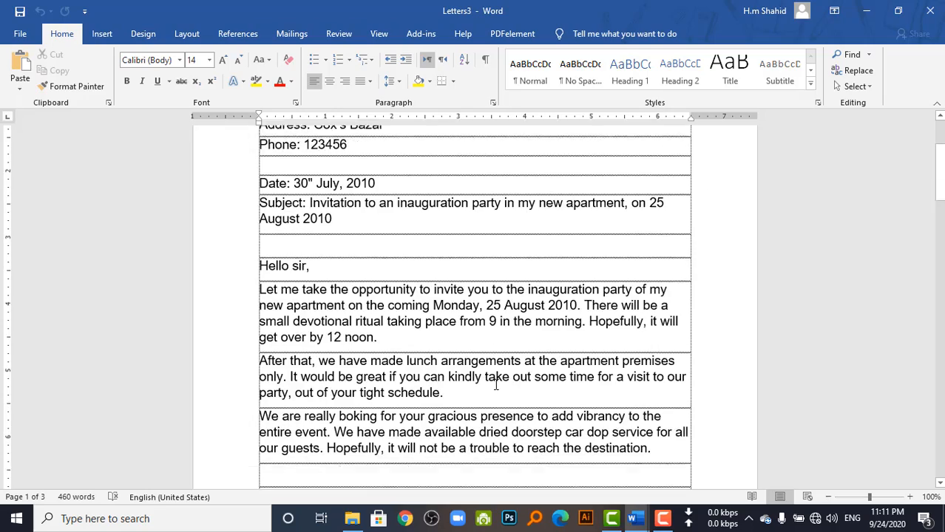
scroll(496, 381, "down", 16)
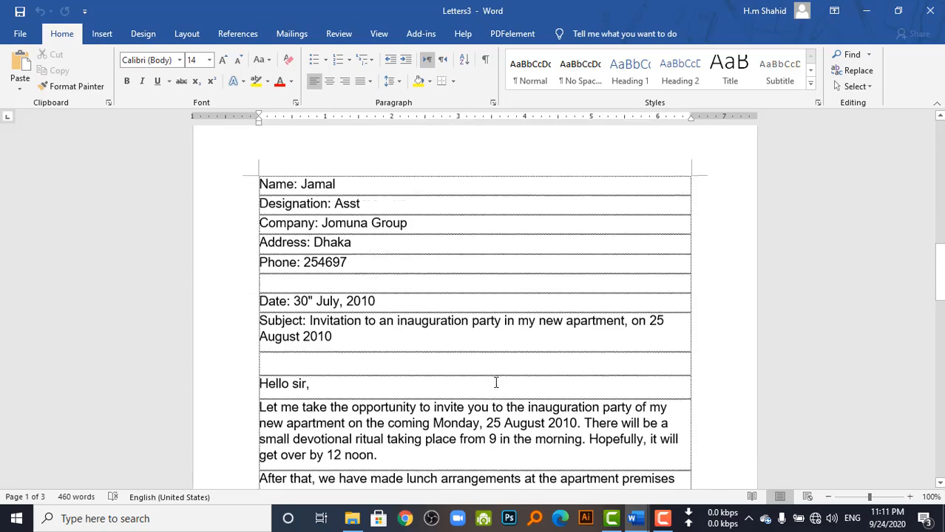
scroll(435, 363, "up", 20)
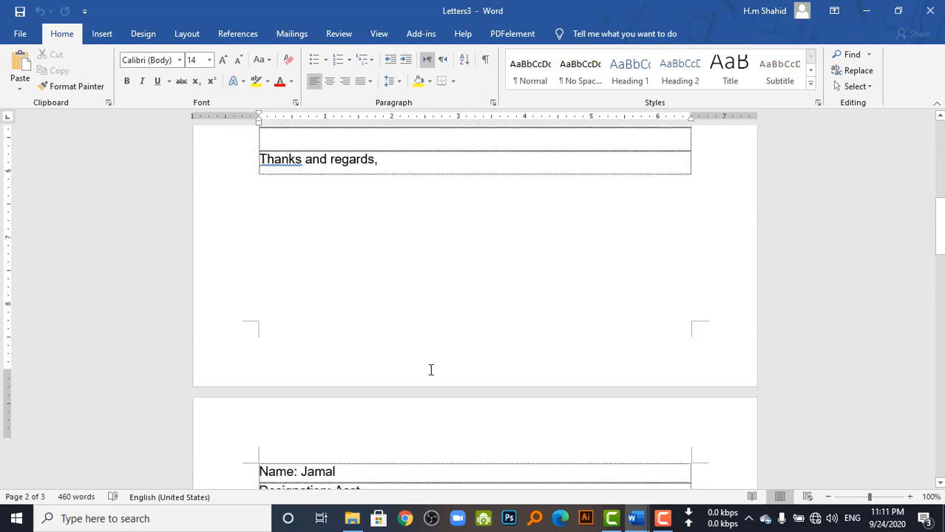